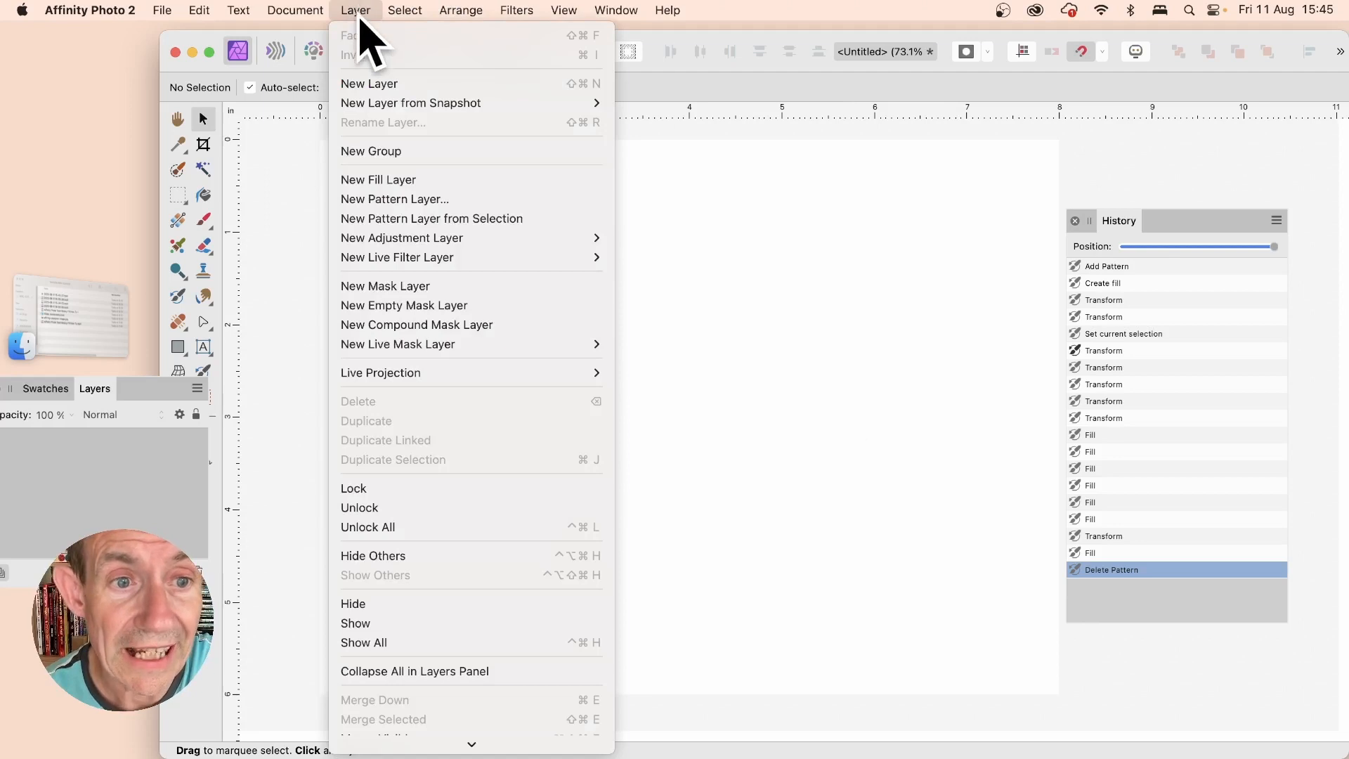
- Create a new pattern layer with a tile size of 500 x 500 px
left_click(388, 200)
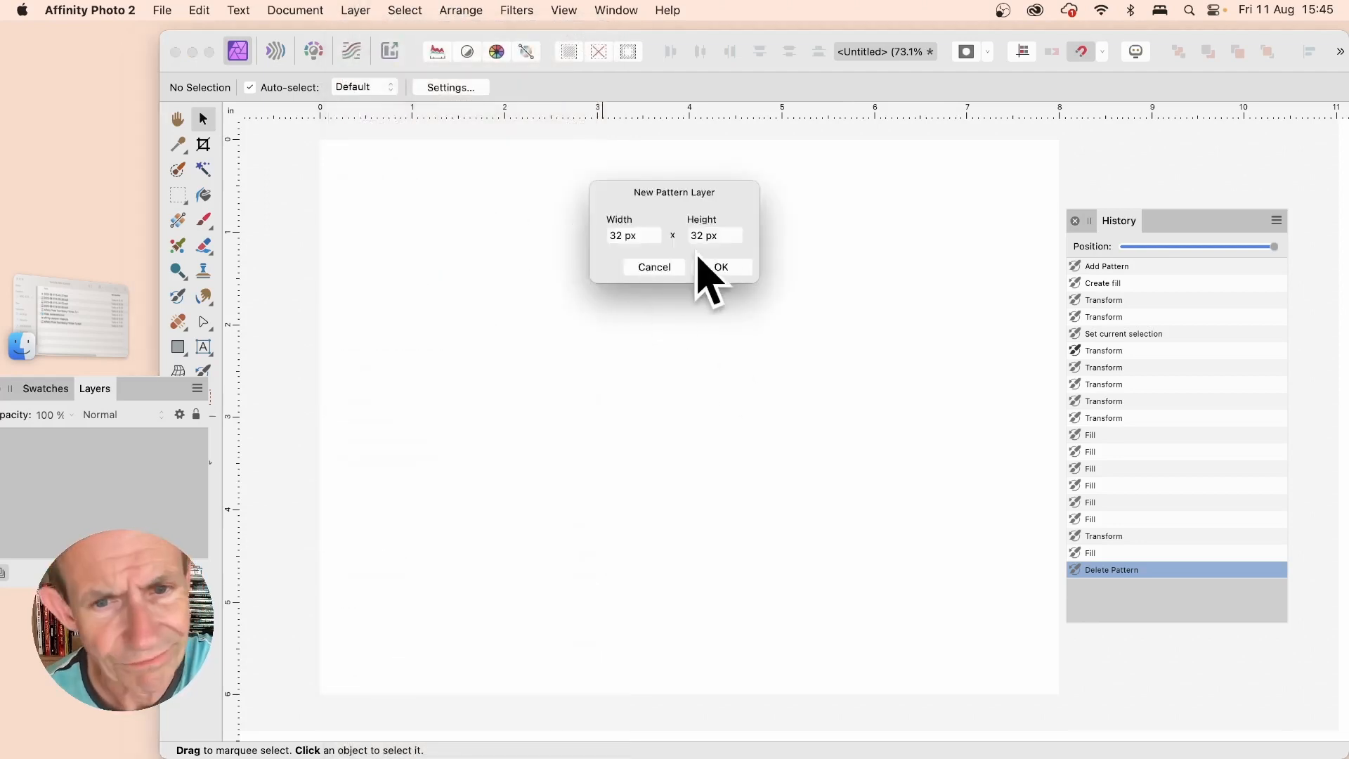
type("500")
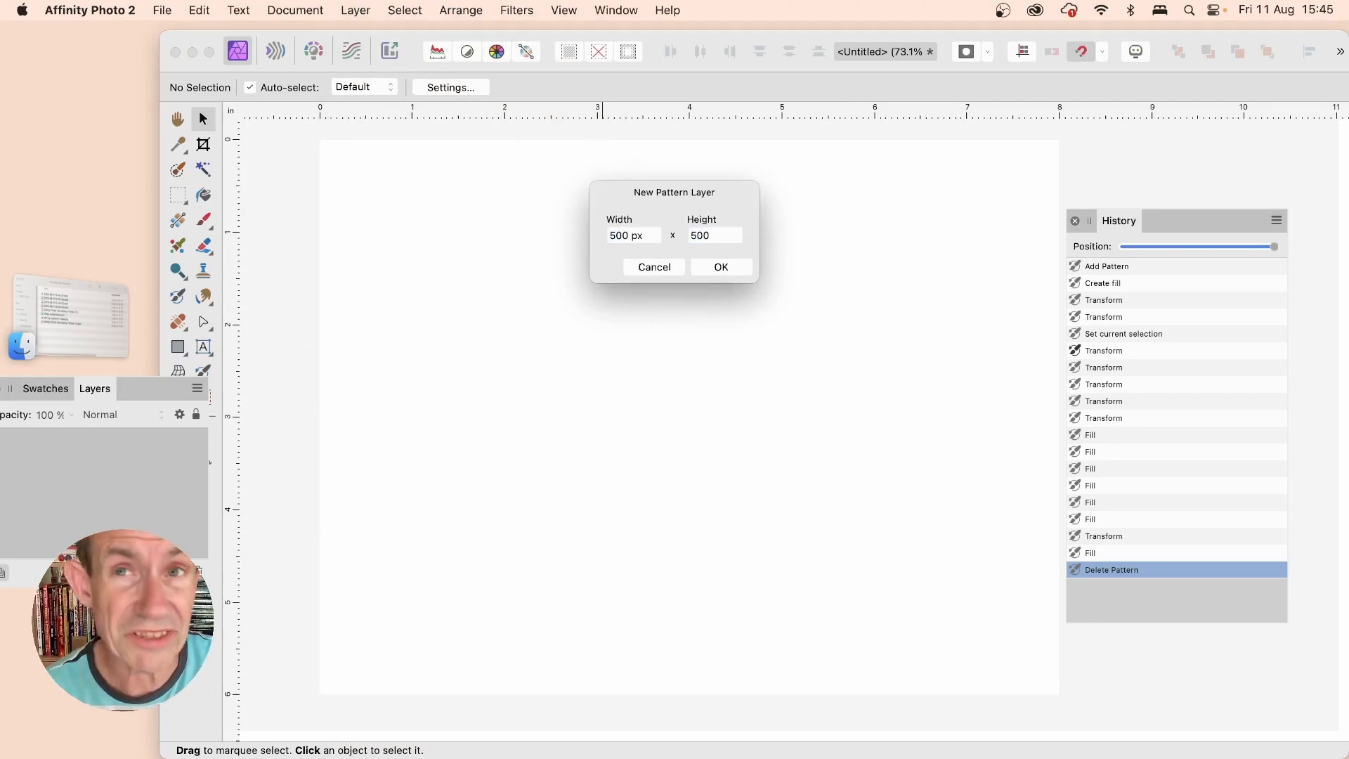
left_click(736, 270)
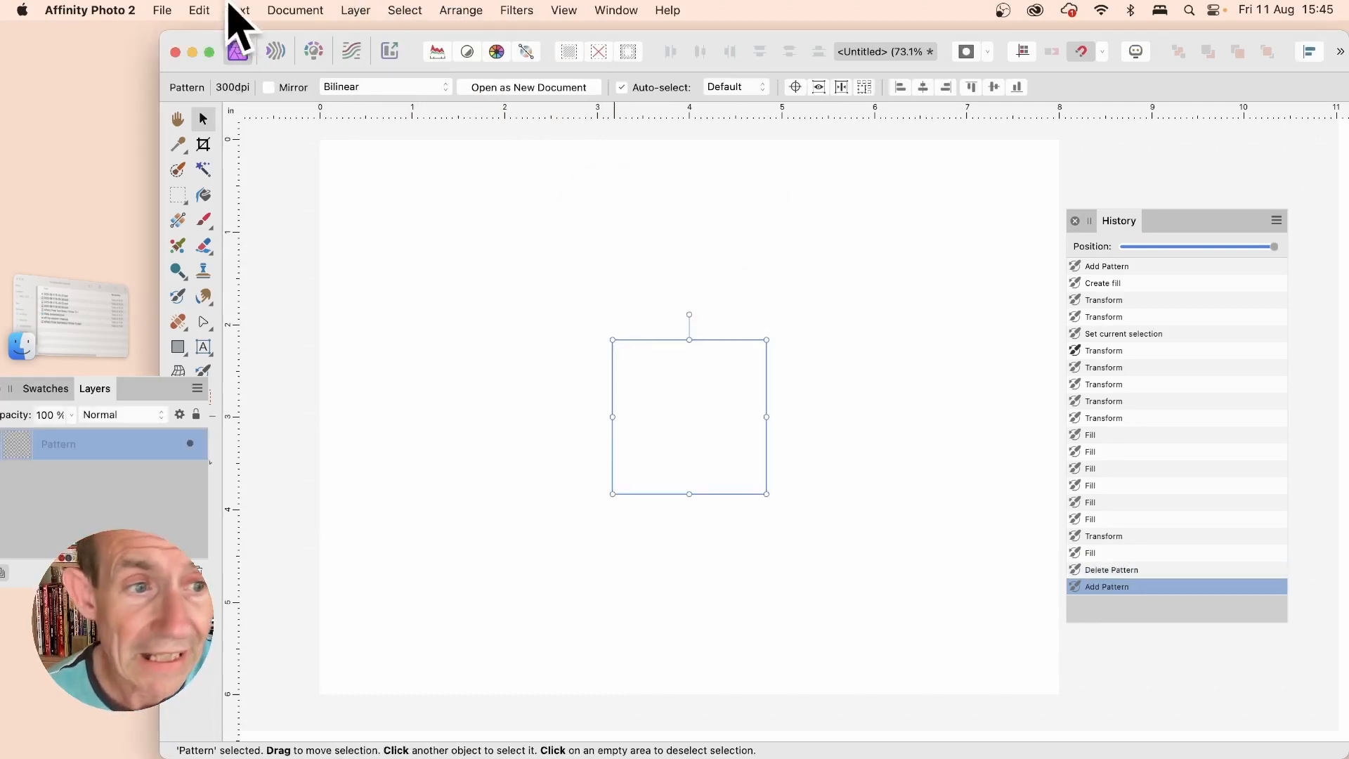
- Give the pattern tile a diagonal white-to-black linear gradient and transform it repeatedly, leaving it near the canvas's upper left
left_click(179, 221)
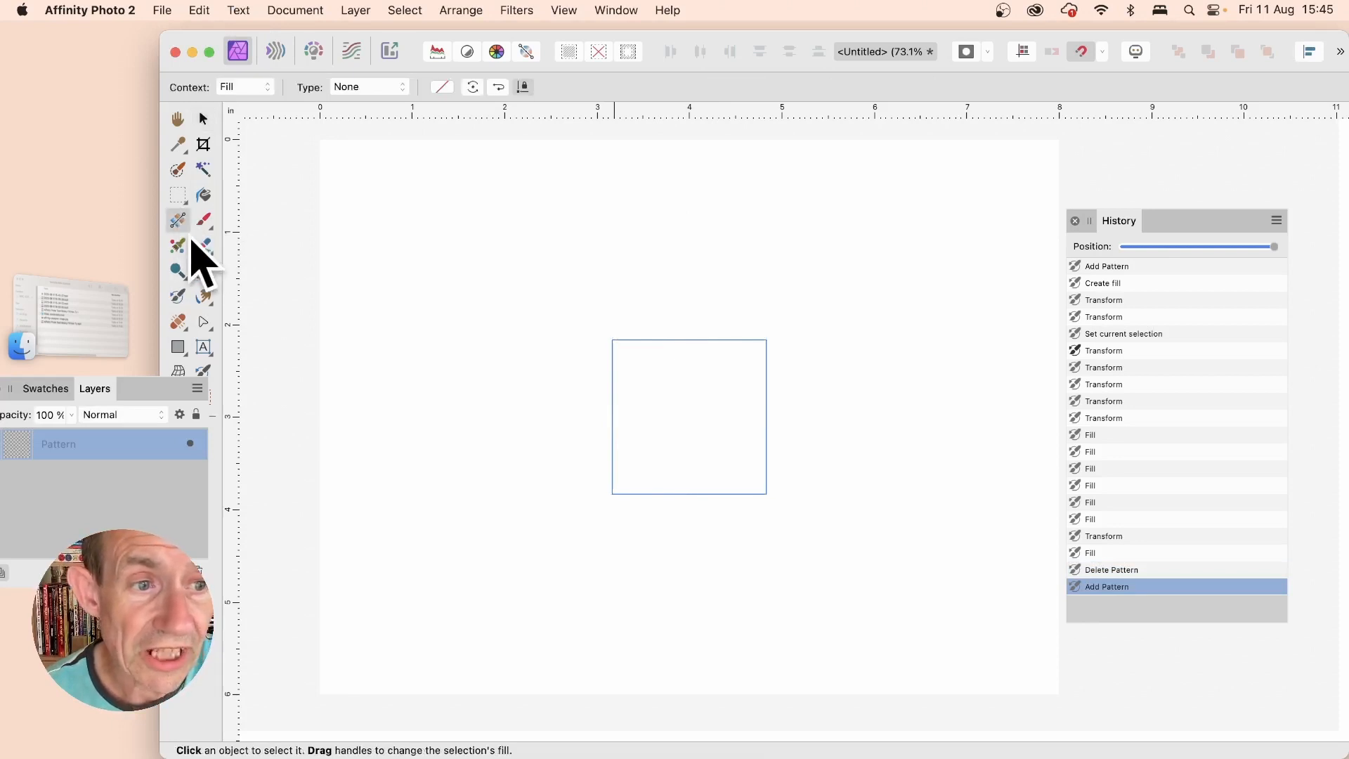
mouse_move(597, 325)
left_mouse_down()
mouse_move(689, 392)
mouse_move(844, 548)
mouse_move(723, 442)
mouse_move(735, 480)
mouse_move(867, 561)
mouse_move(851, 555)
left_mouse_up()
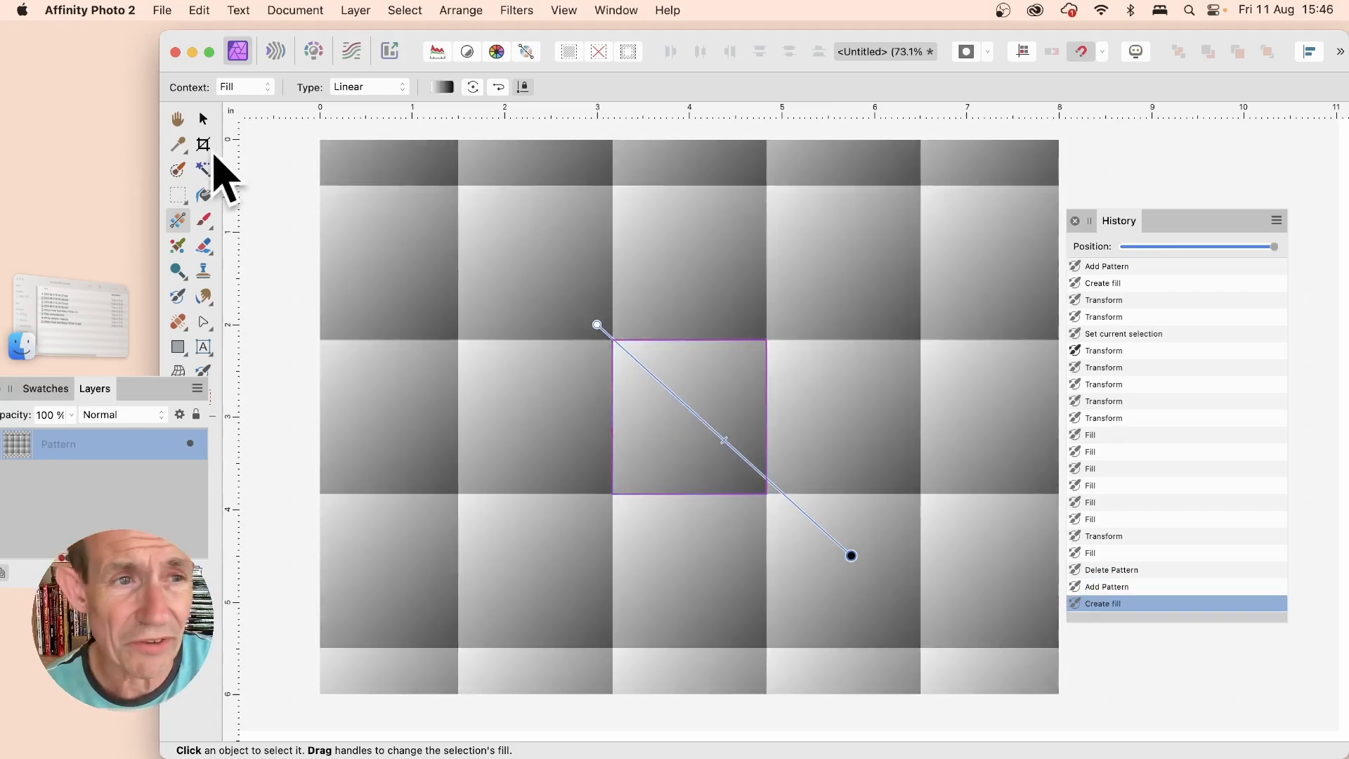
left_click(203, 119)
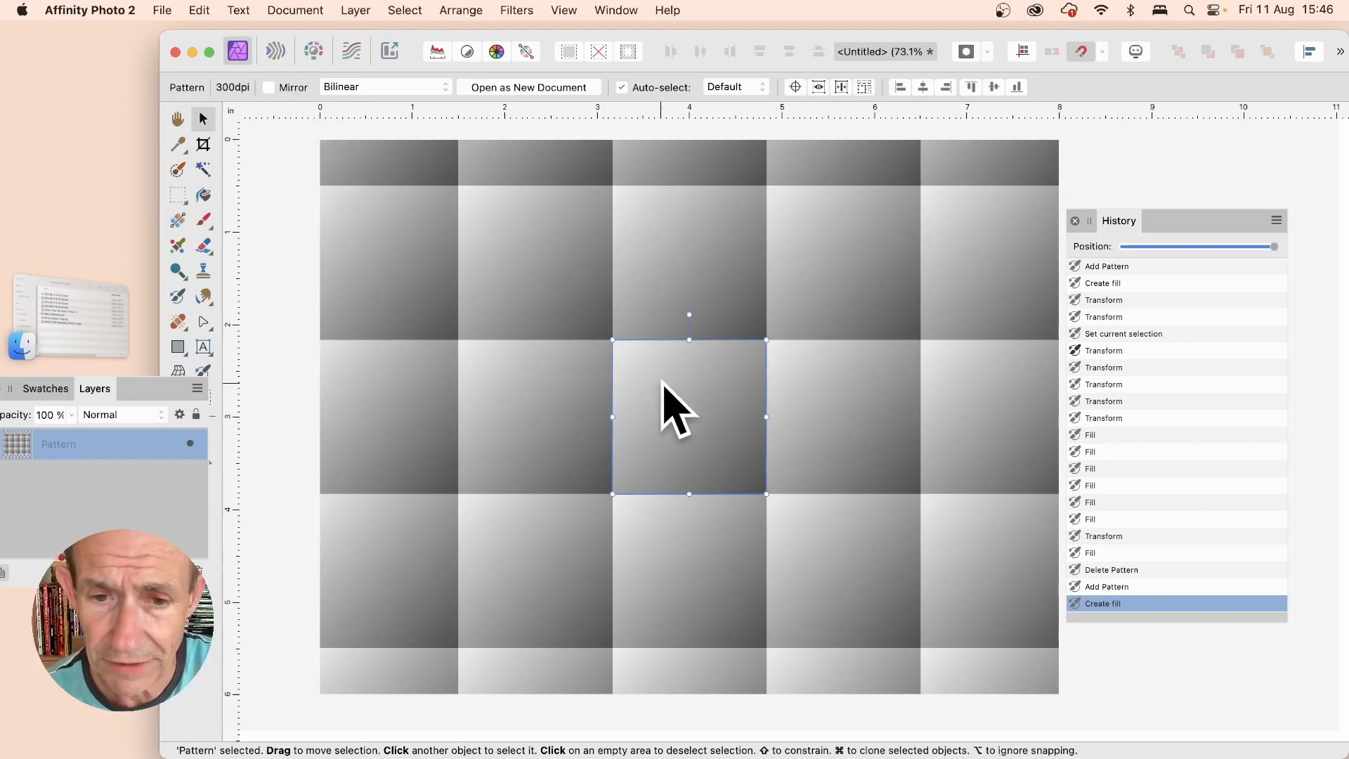
left_click_drag(673, 386, 599, 310)
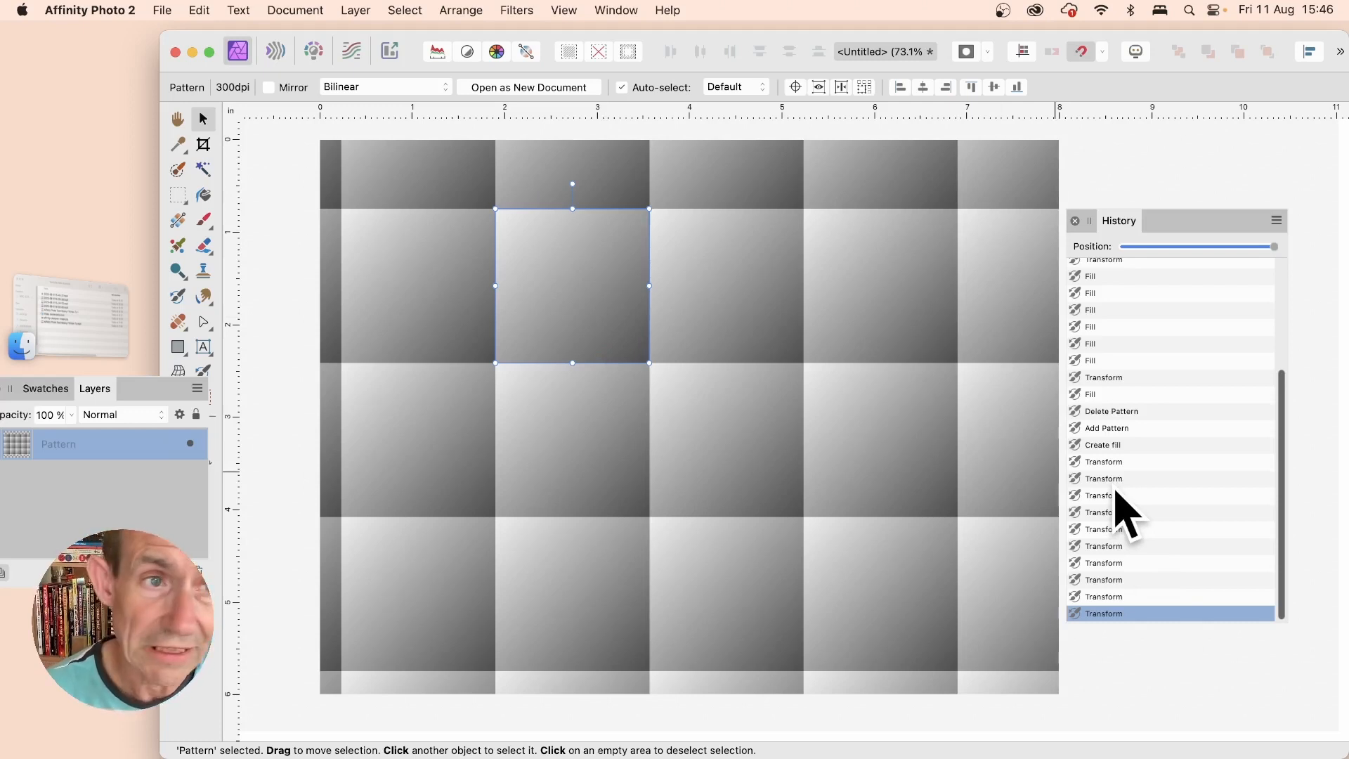
- Fill the pattern layer from the seventh Transform history state after Create fill, using the Exclusion blend mode at 100% opacity
left_click(208, 8)
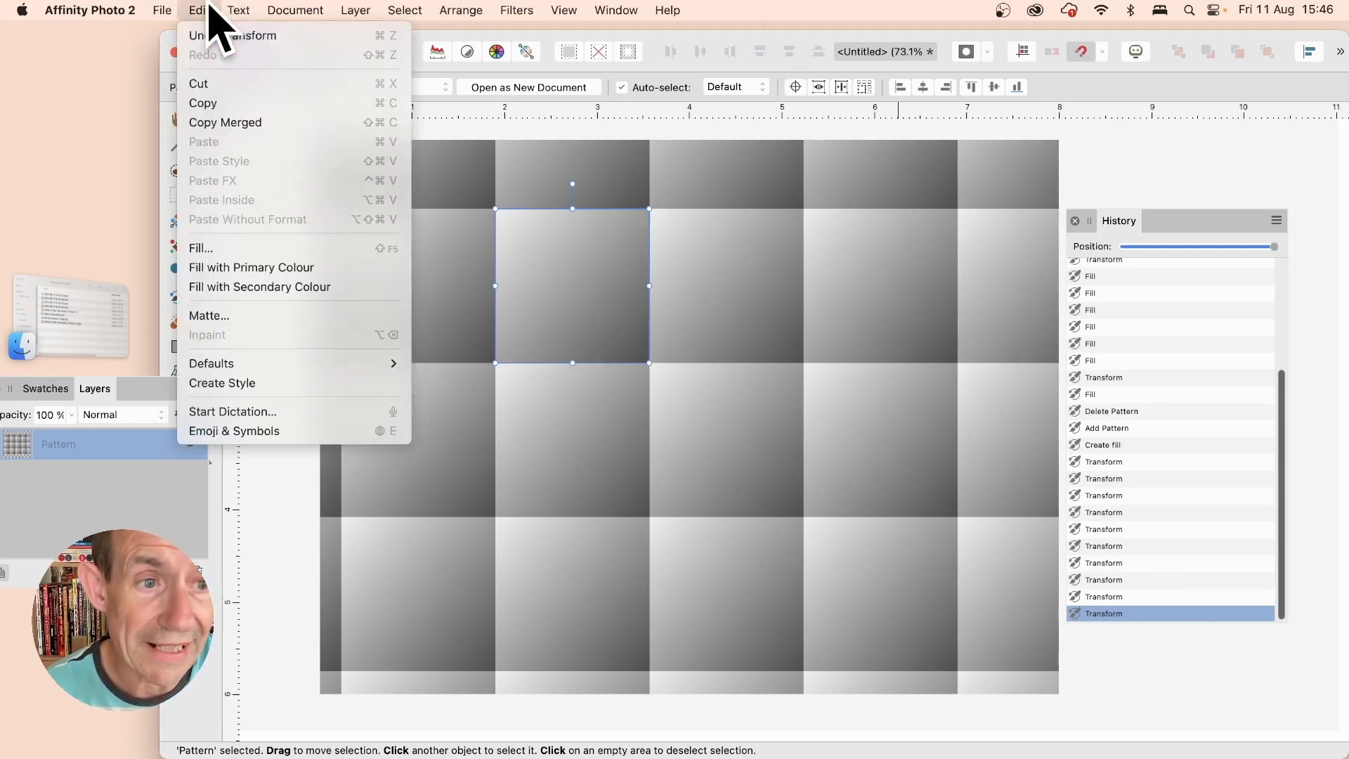
left_click(243, 246)
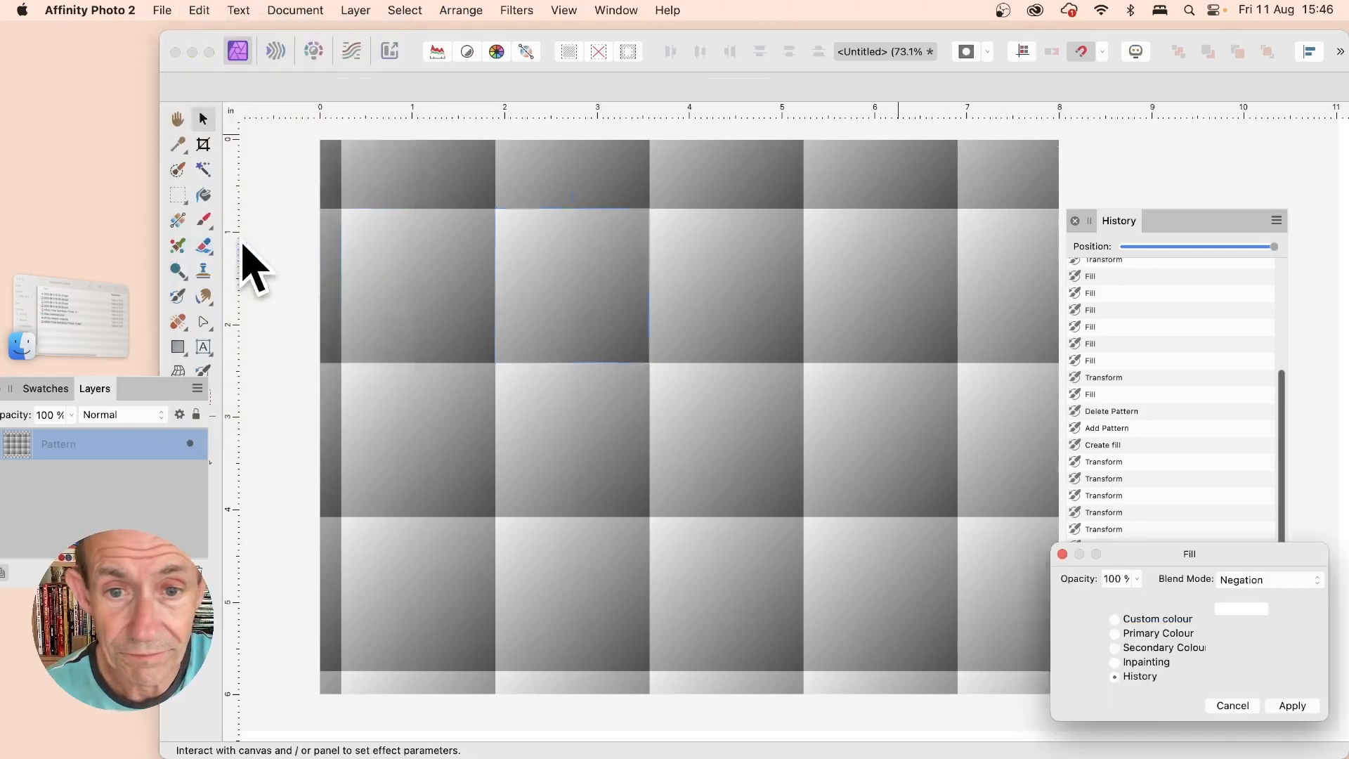
left_click(1076, 495)
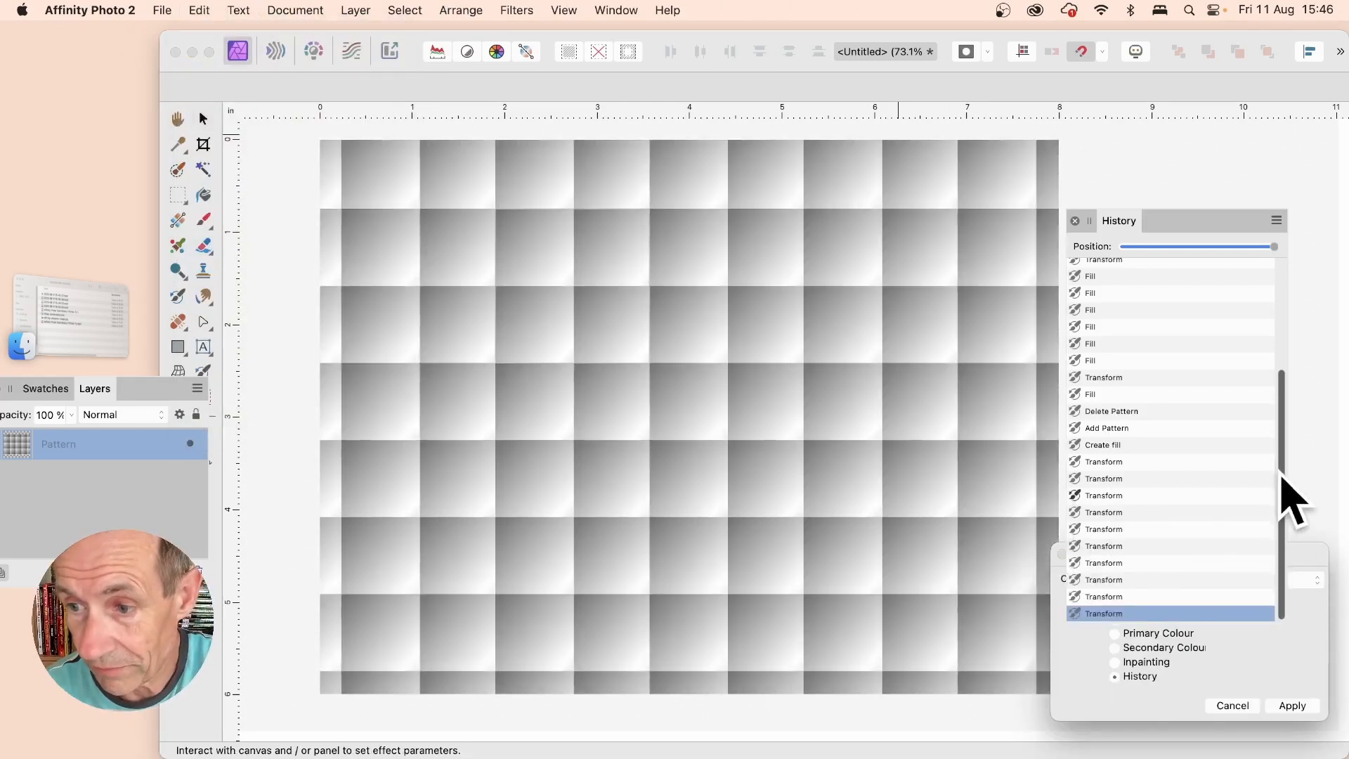
left_click(1074, 563)
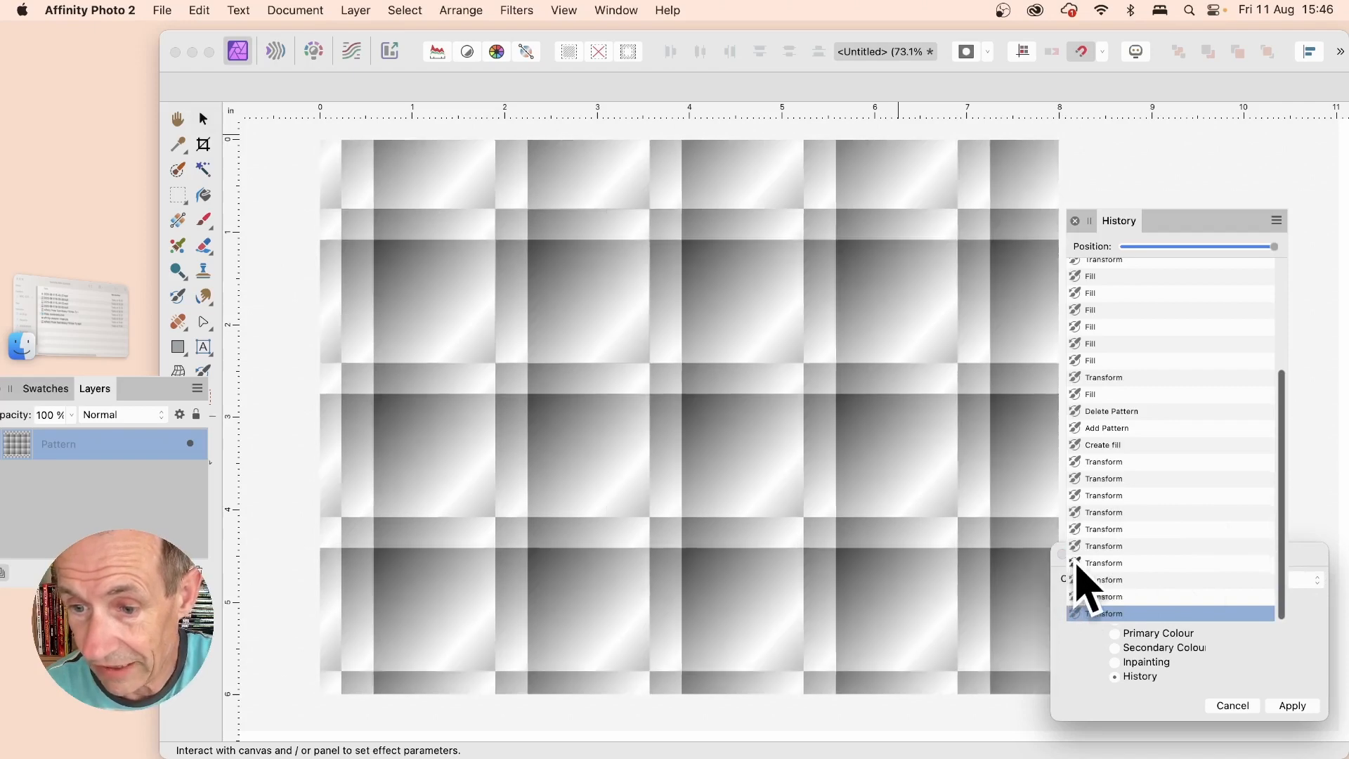
left_click_drag(1299, 558, 784, 227)
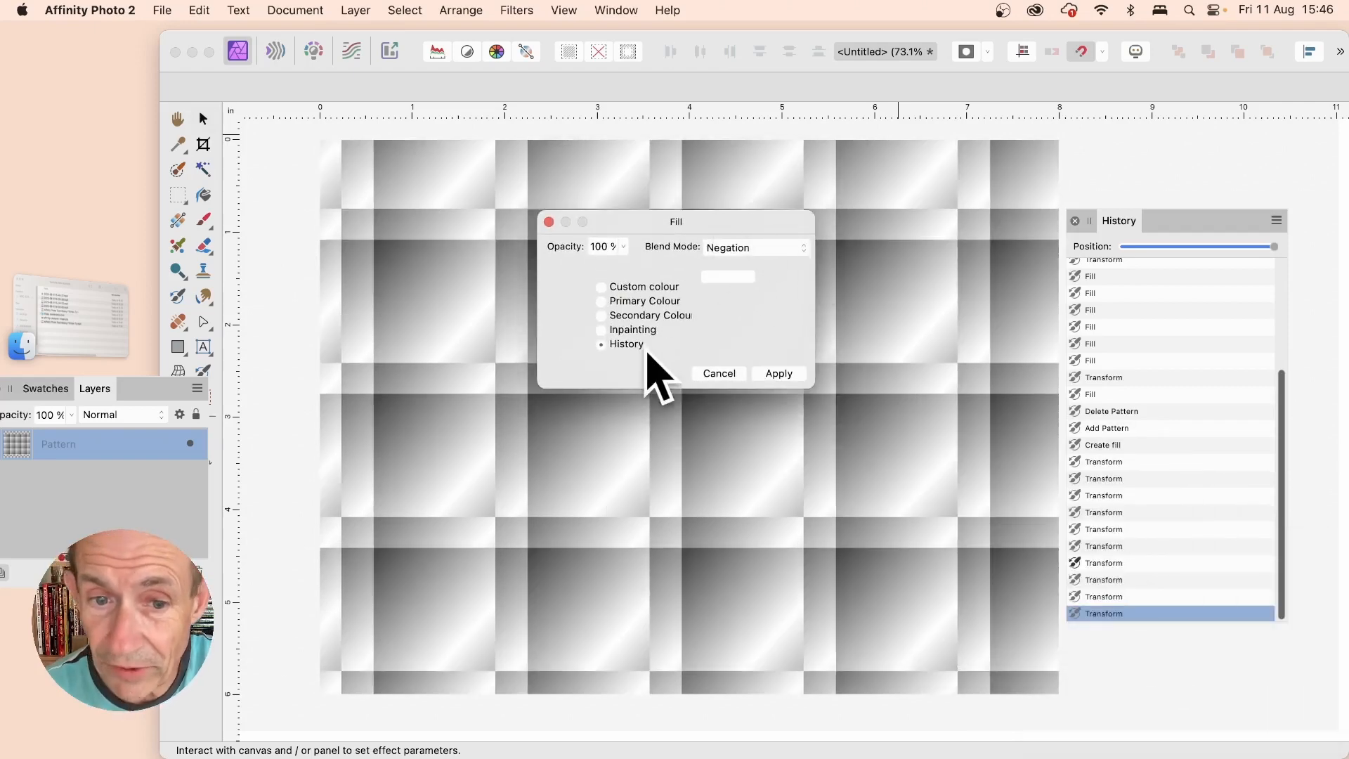
left_click(763, 267)
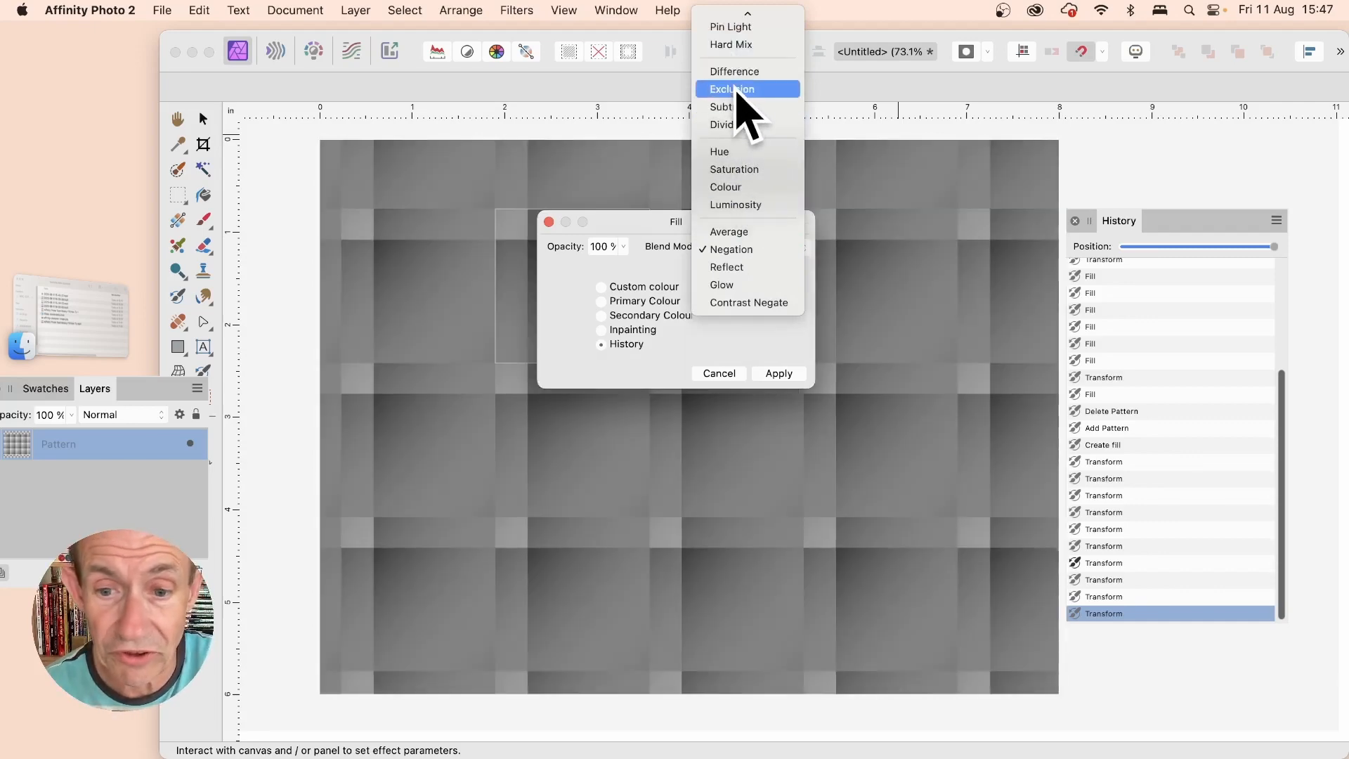
left_click(736, 90)
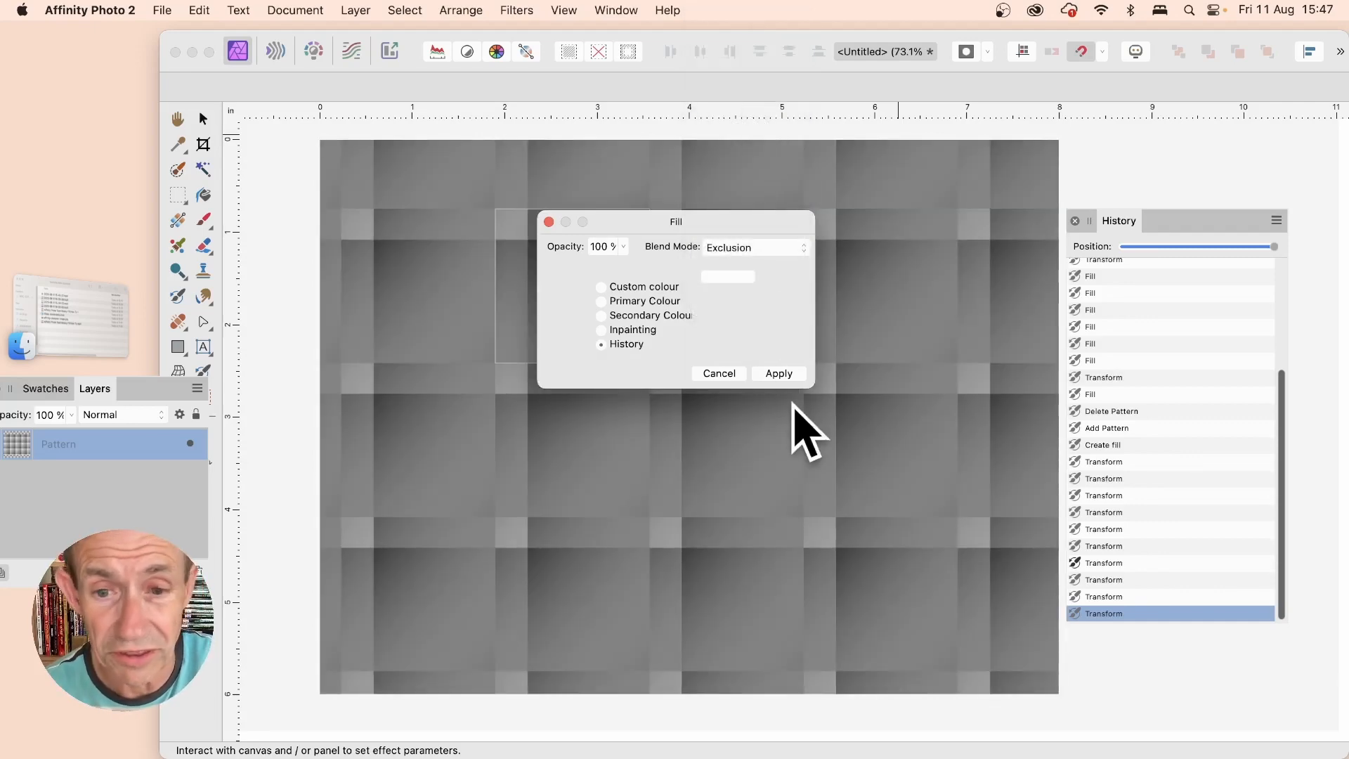
left_click(780, 374)
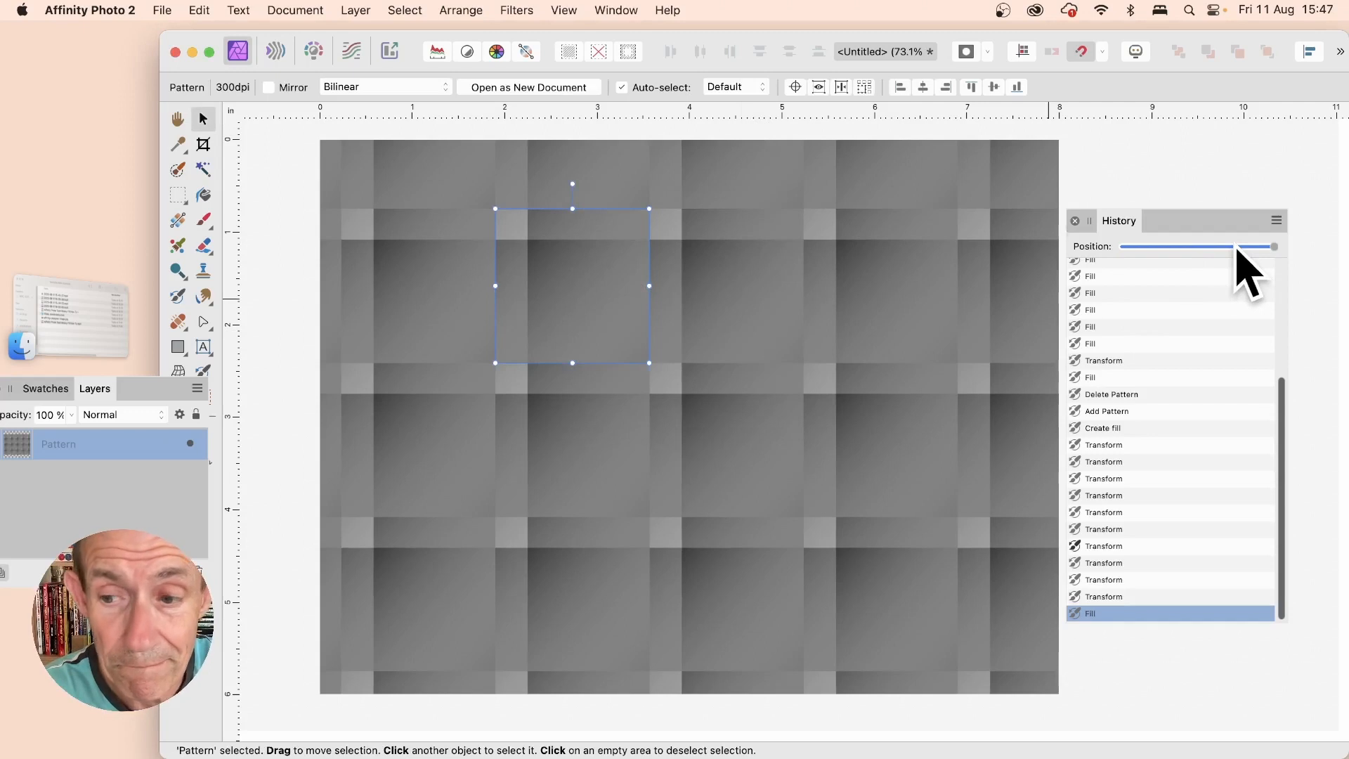
- Start another history Fill on the pattern layer with the blend mode set to Difference
left_click(199, 10)
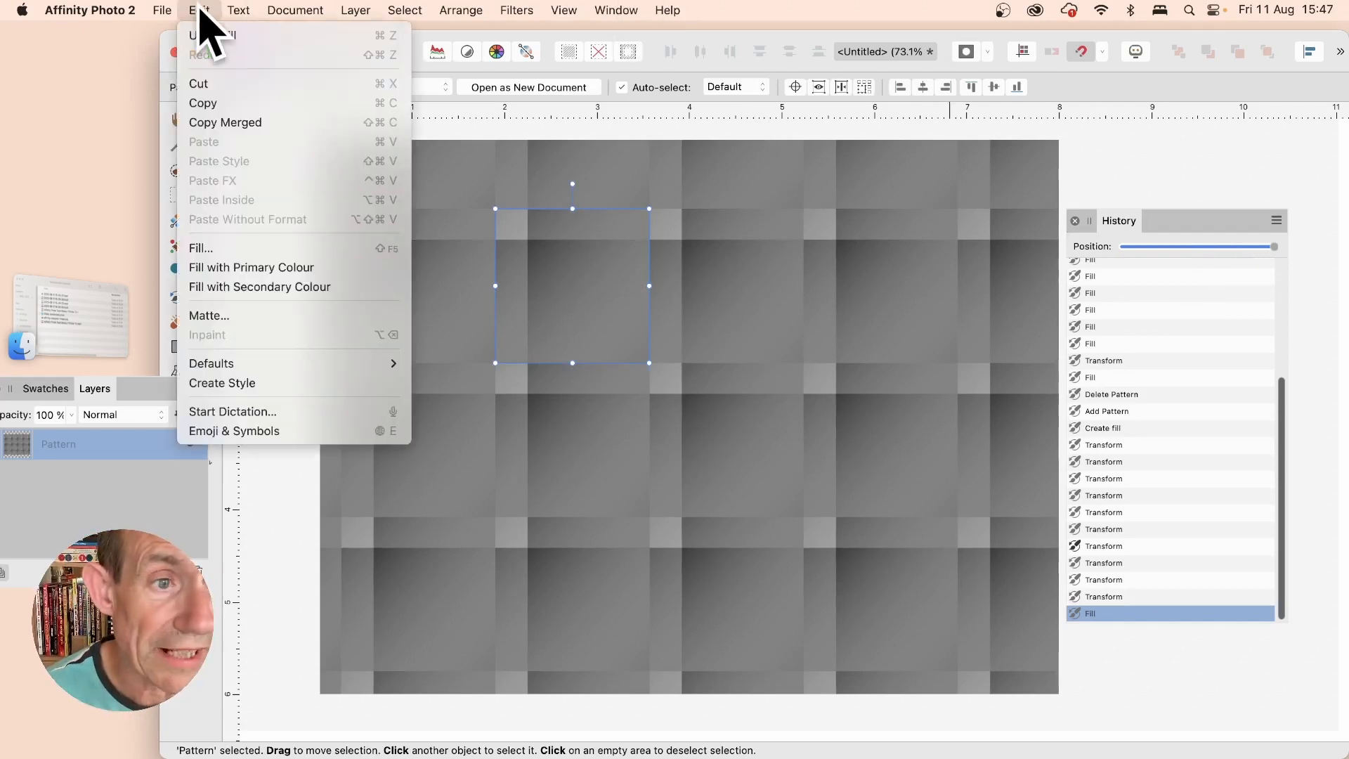
left_click(241, 248)
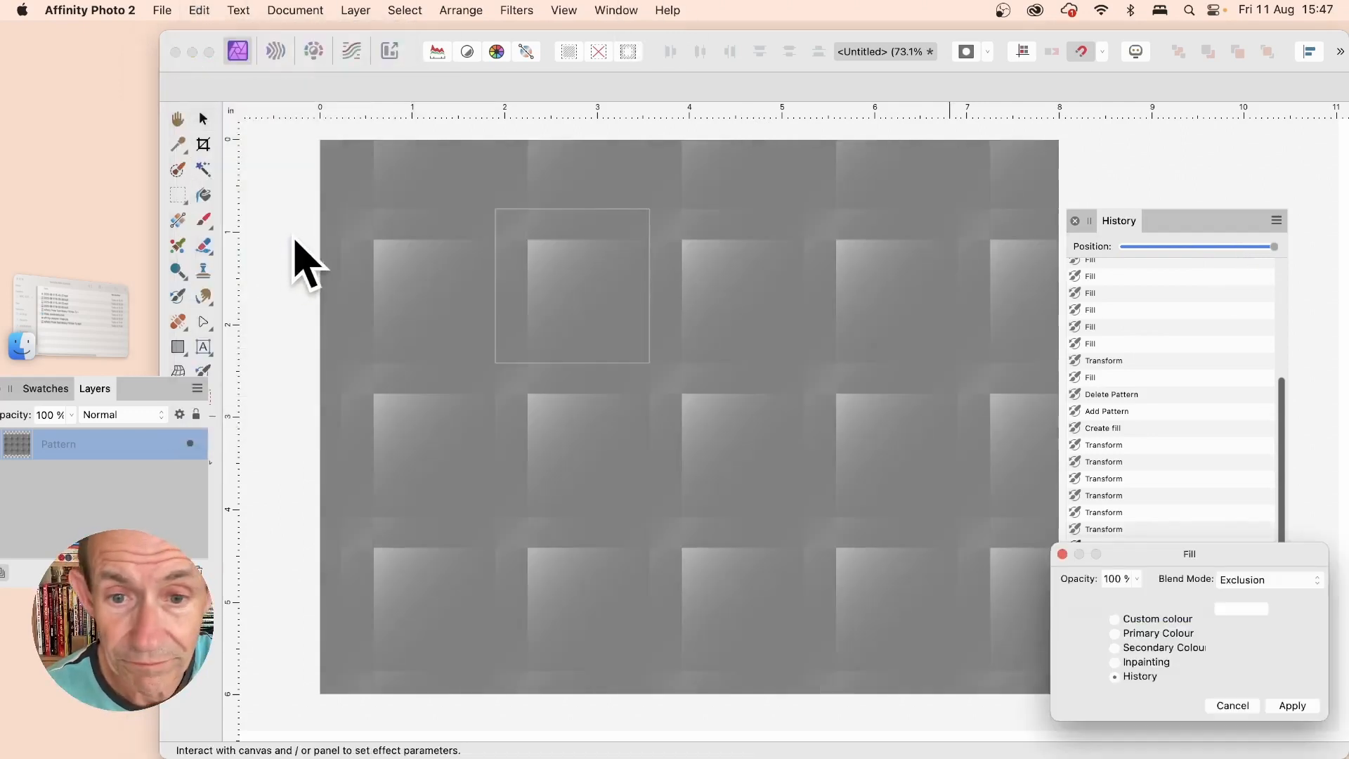
left_click_drag(1209, 554, 867, 289)
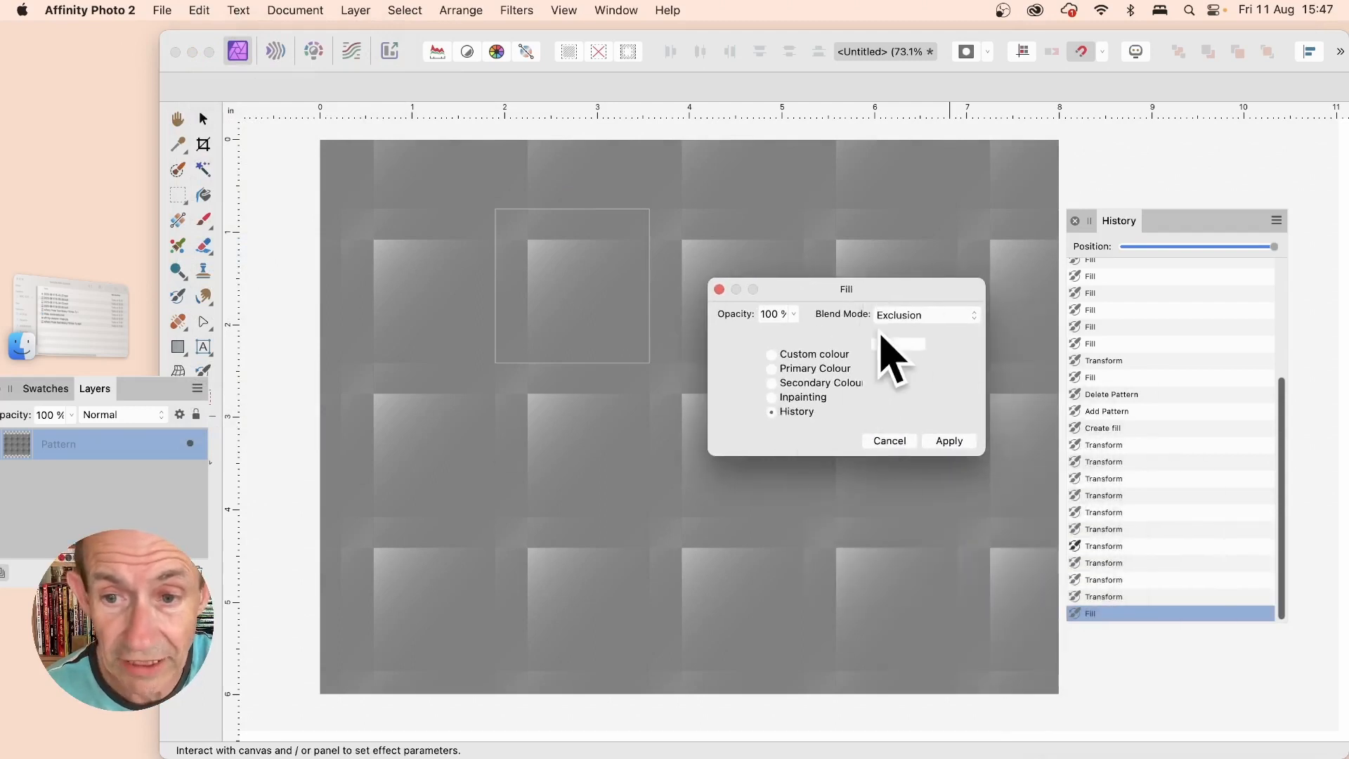
left_click(889, 315)
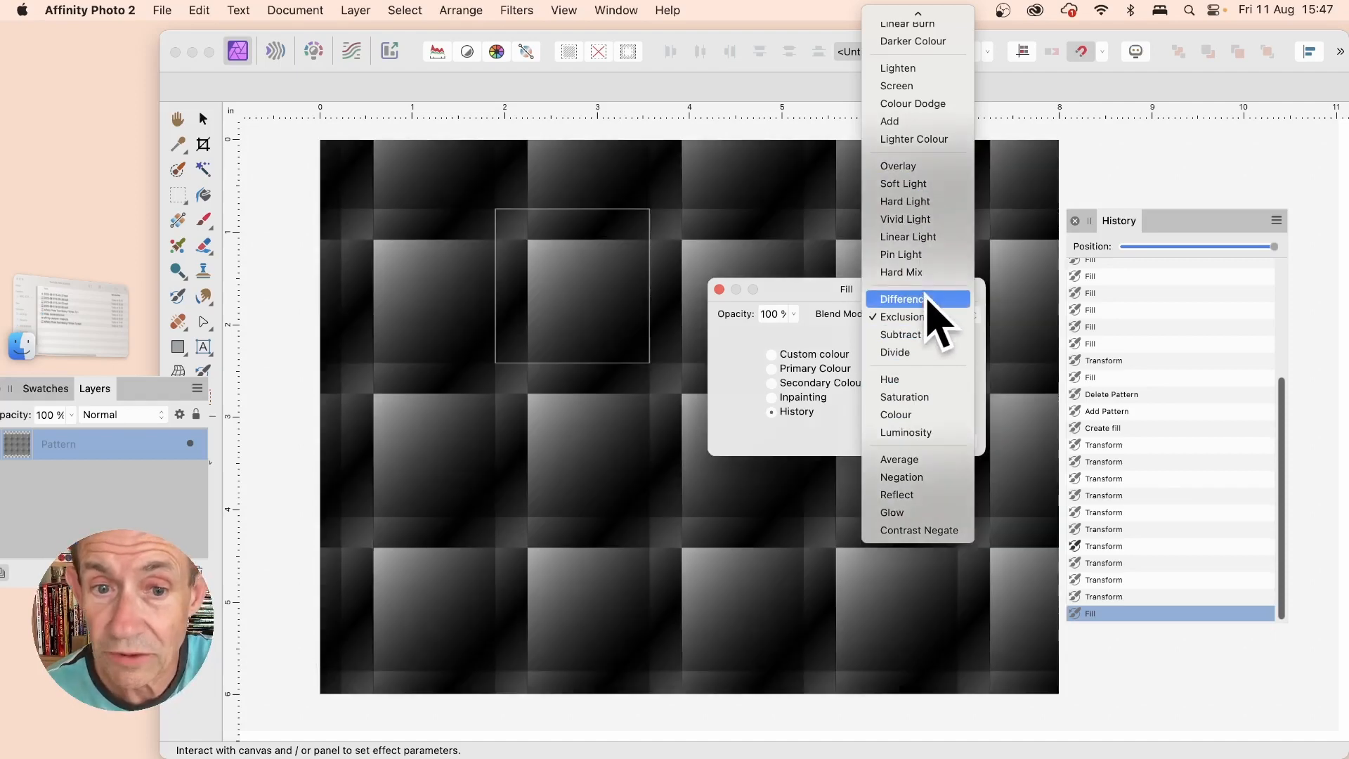
left_click(926, 298)
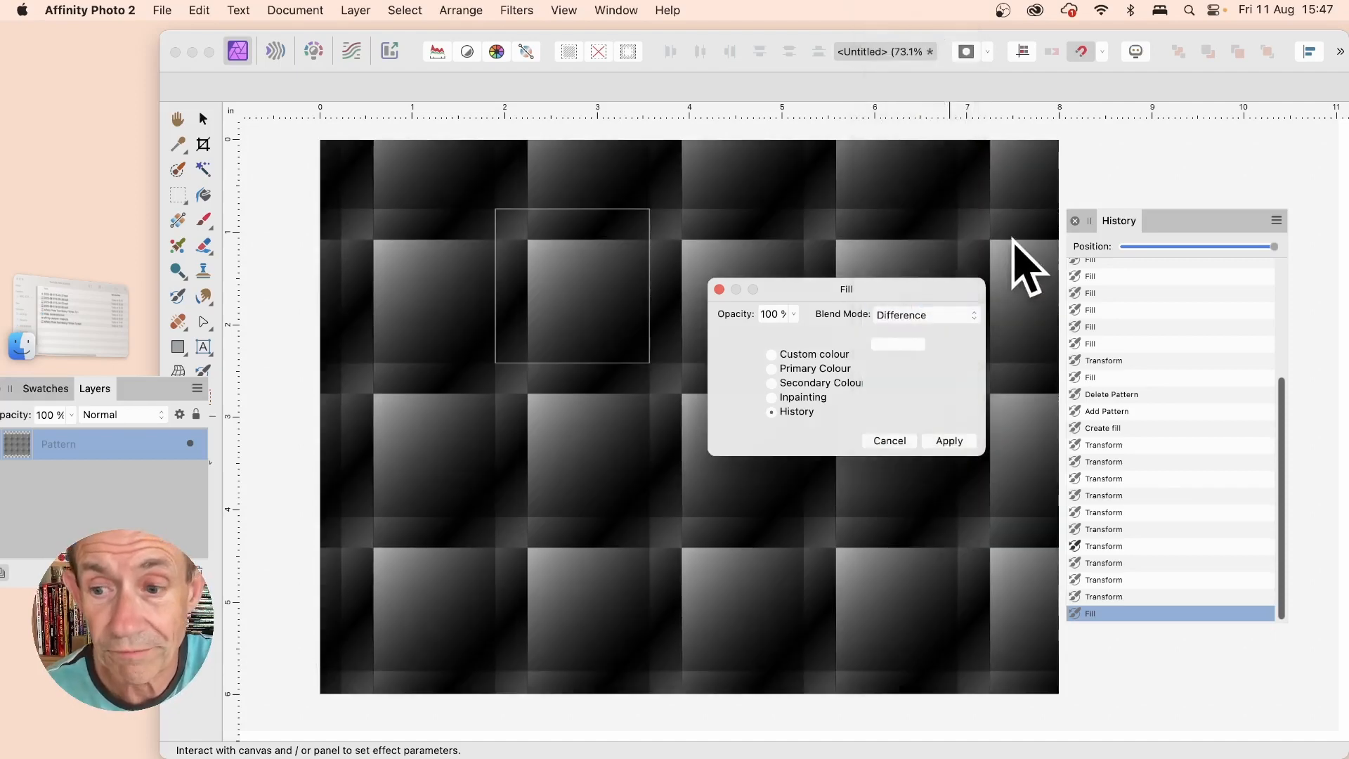
- Compare several Transform history states as the Fill source and apply the fill from the third one after Create fill
left_click(1075, 495)
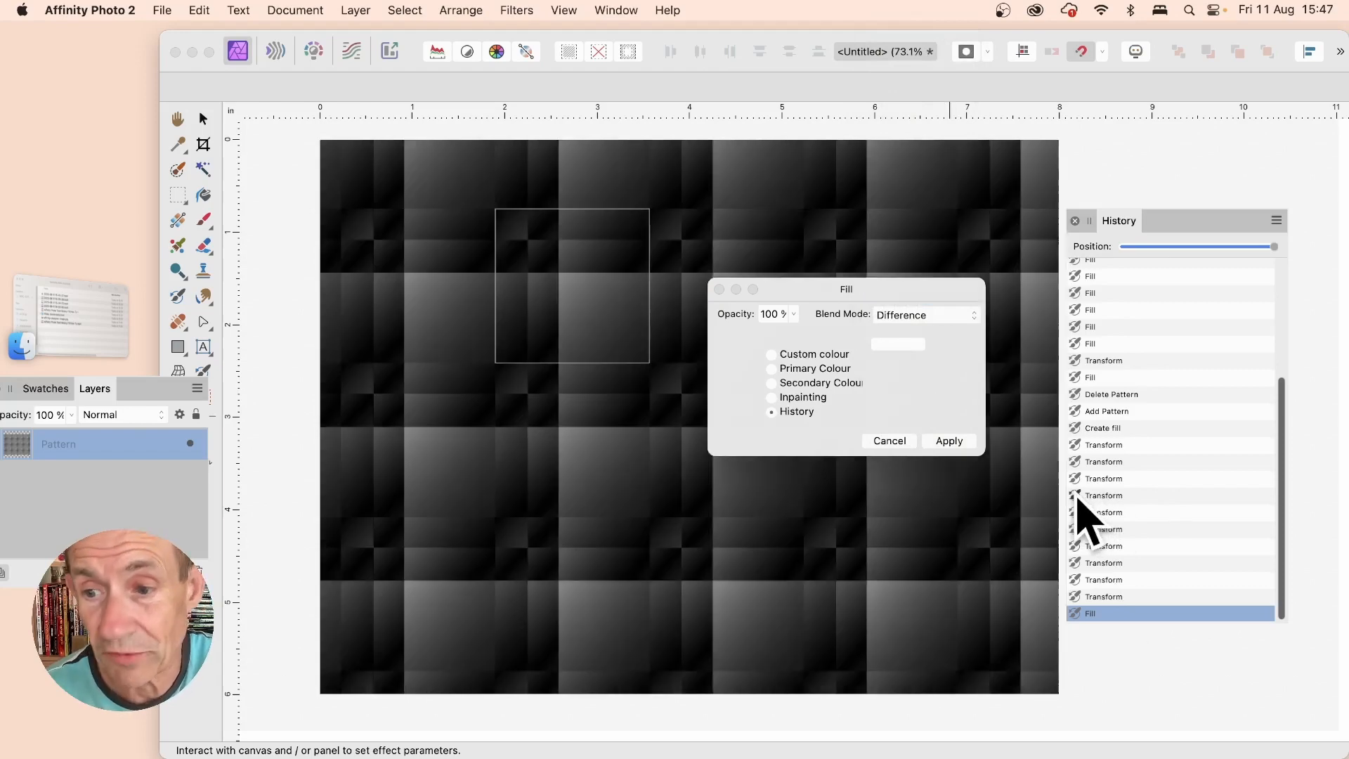
left_click(1074, 562)
left_click(1077, 581)
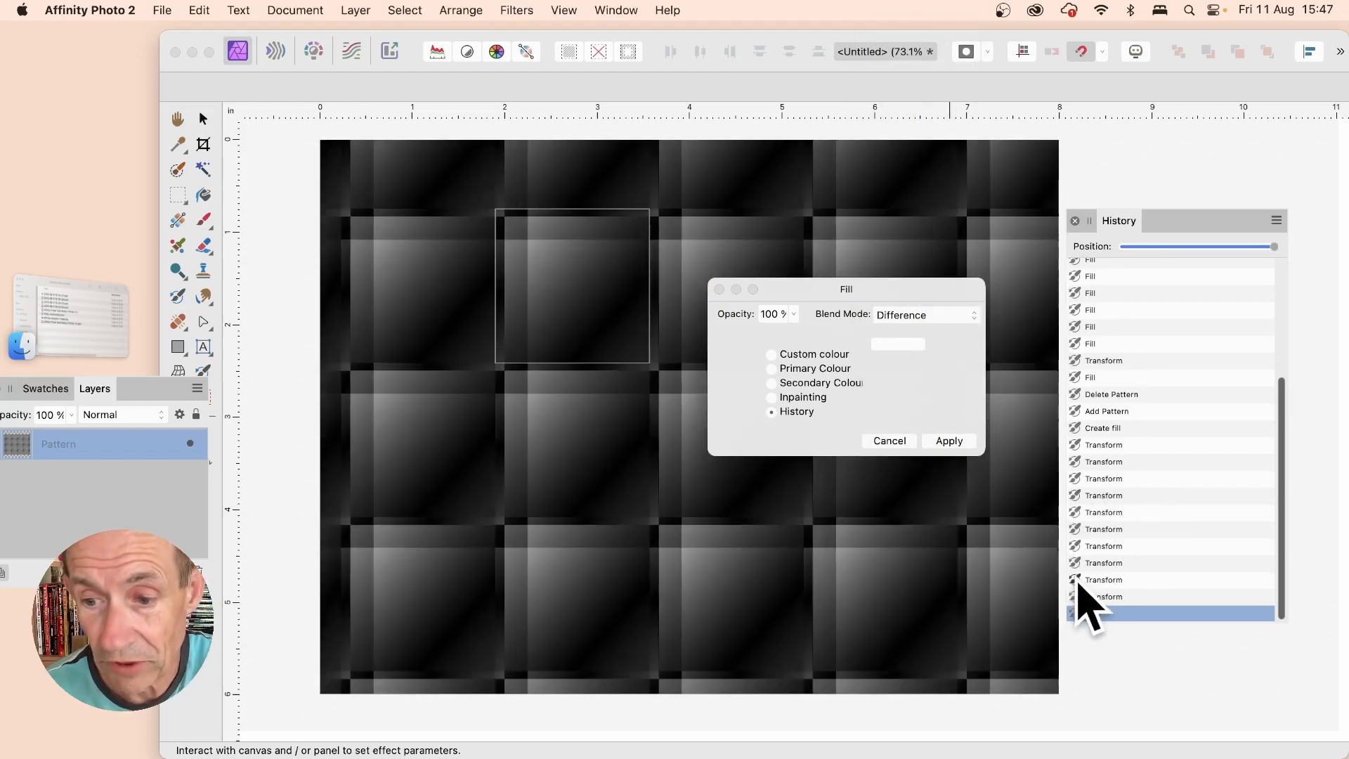
left_click(1075, 500)
left_click(1075, 490)
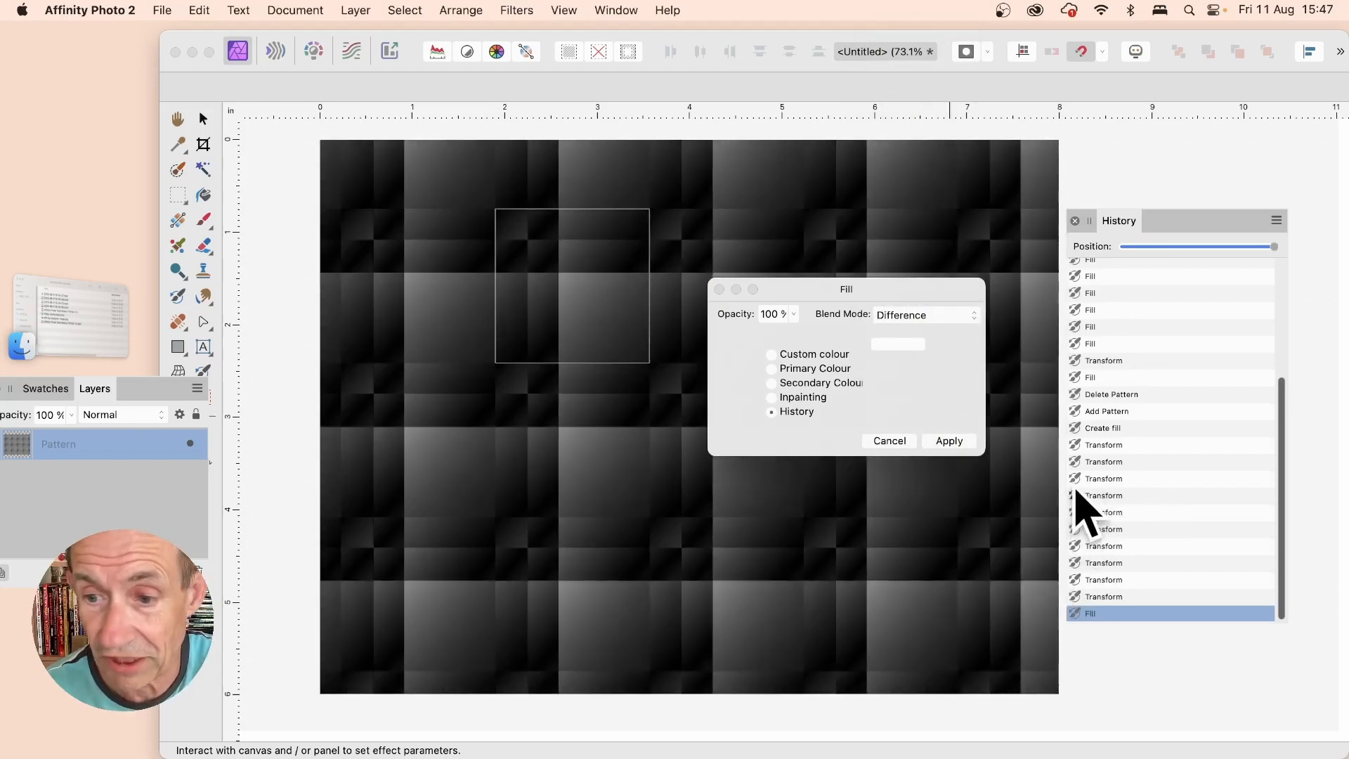
left_click(1074, 476)
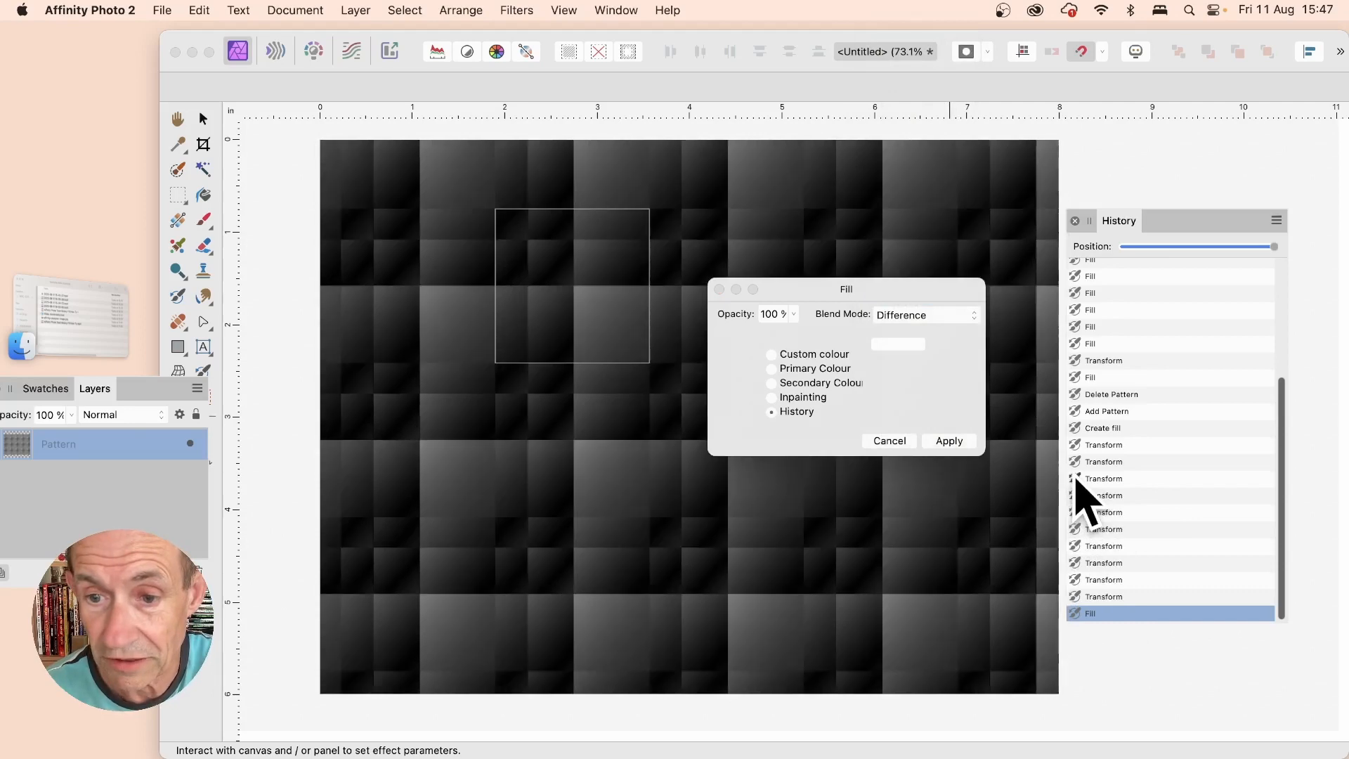
left_click(948, 441)
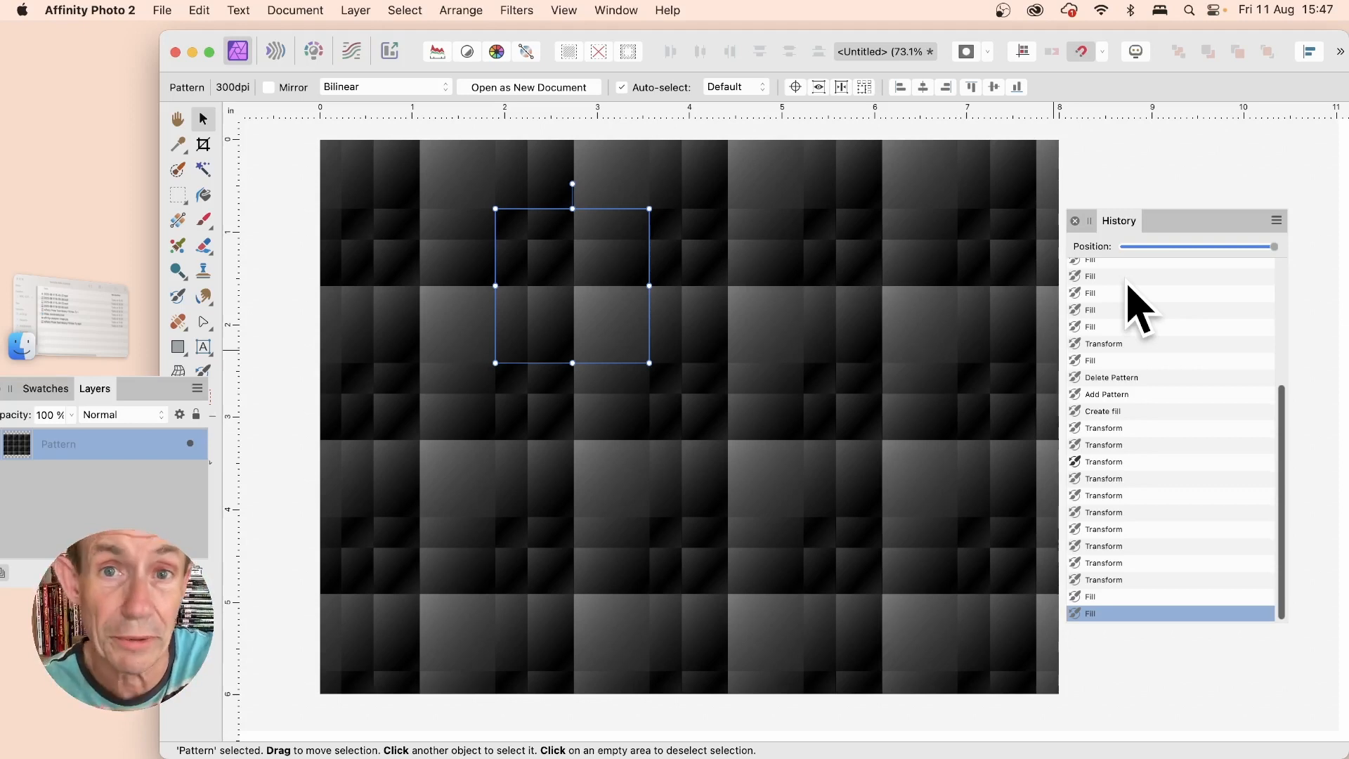
- Fill the pattern layer from the ninth Transform history state after Create fill, using the Glow blend mode at 100% opacity
left_click(198, 11)
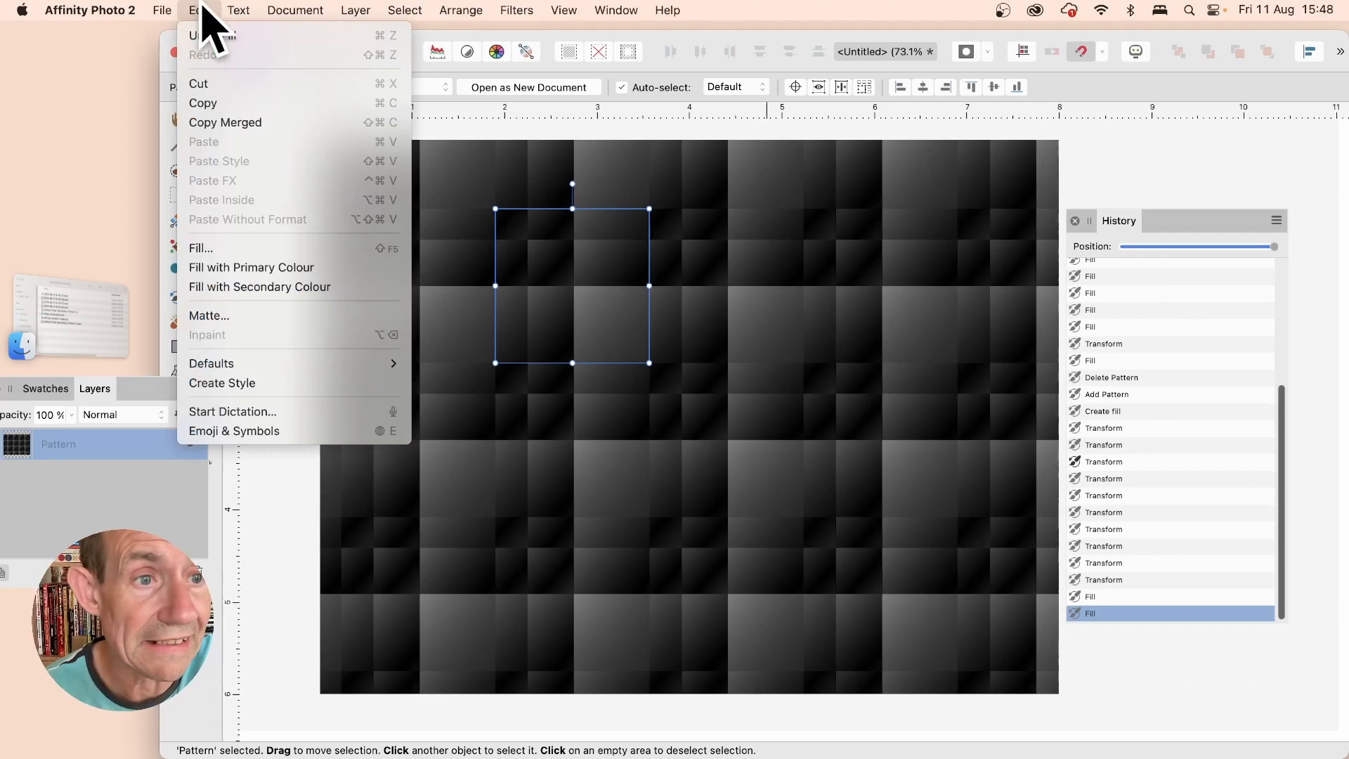
left_click(241, 253)
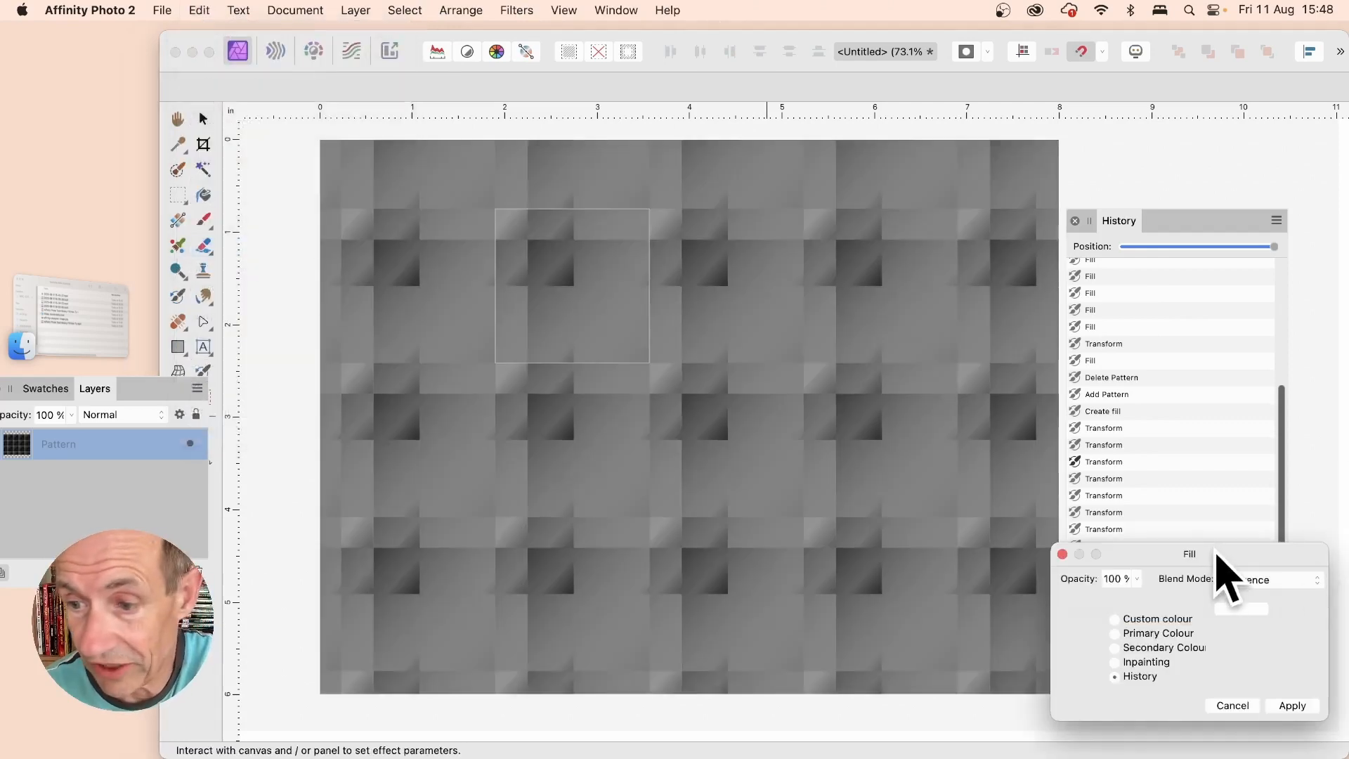
left_click_drag(1218, 553, 886, 260)
left_click(927, 285)
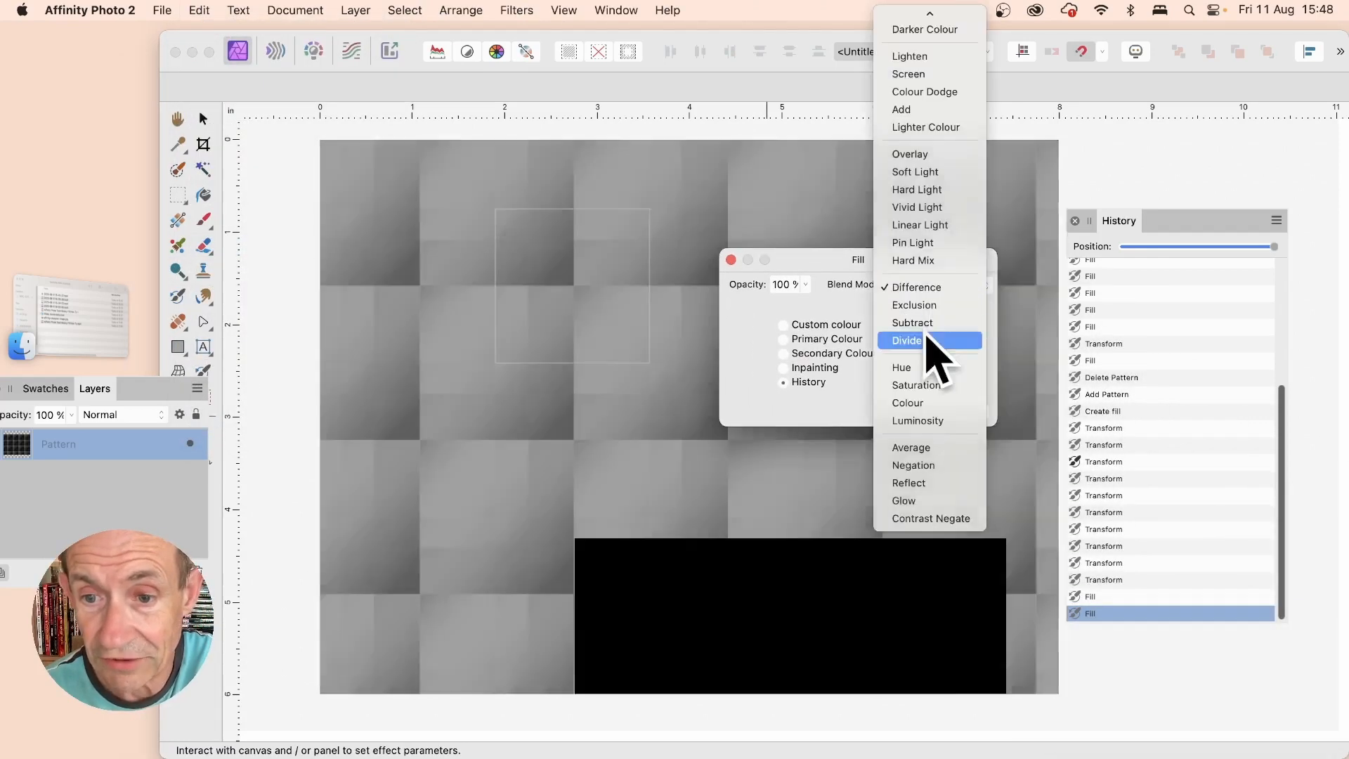
left_click(929, 465)
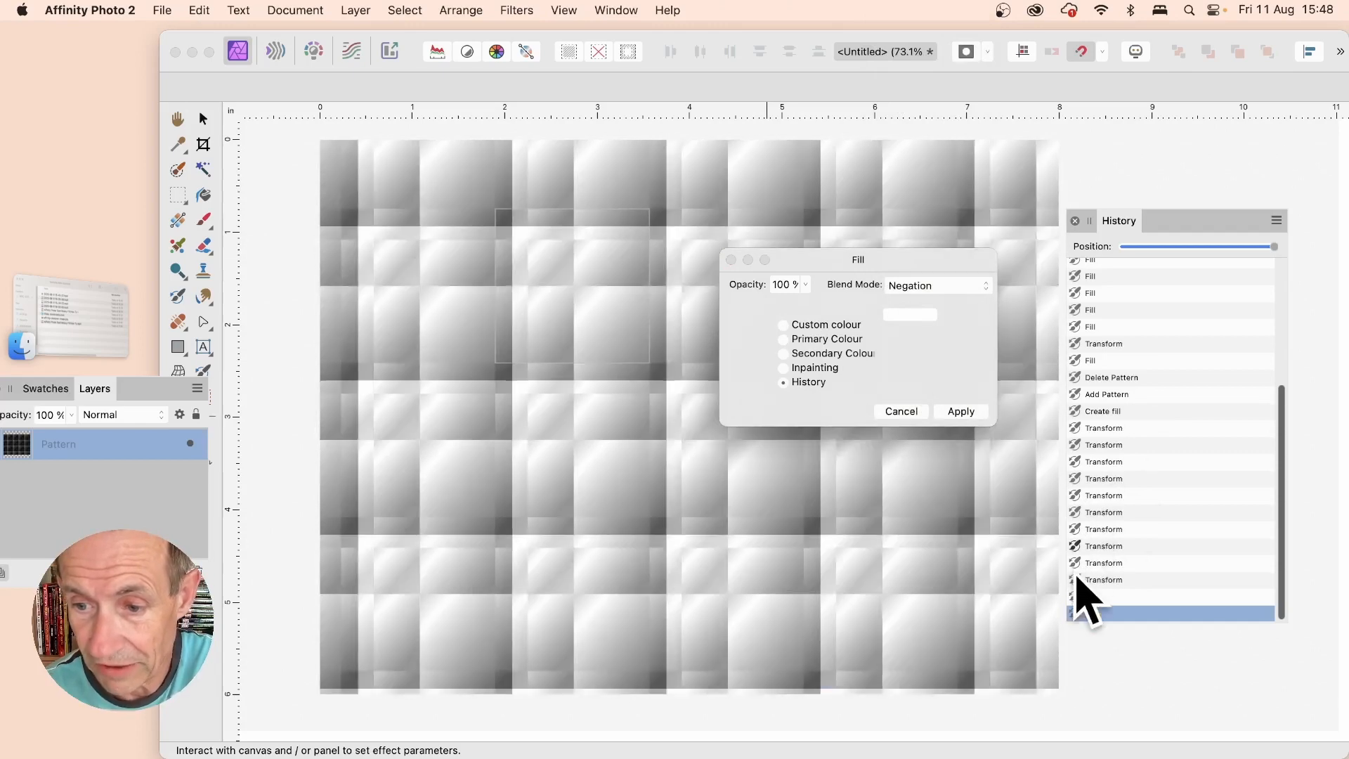
left_click(927, 285)
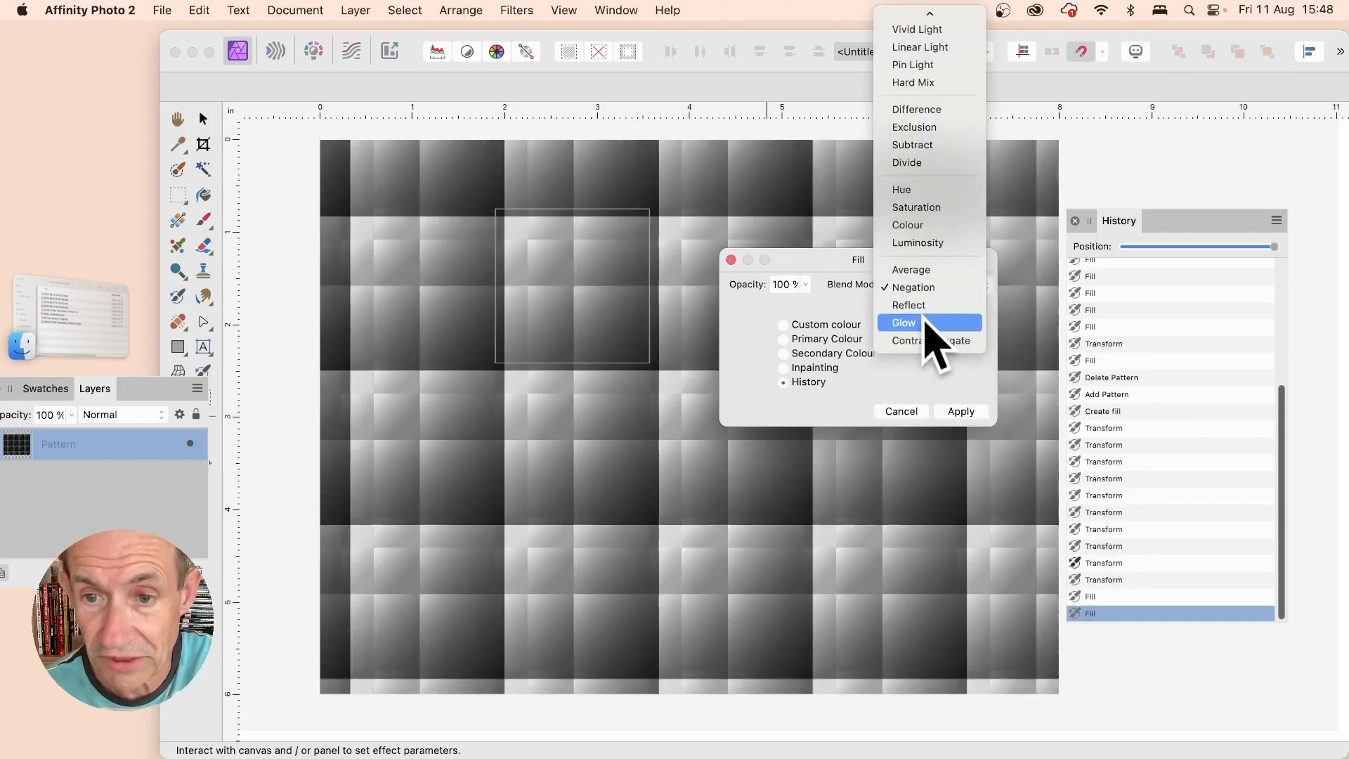
left_click(925, 322)
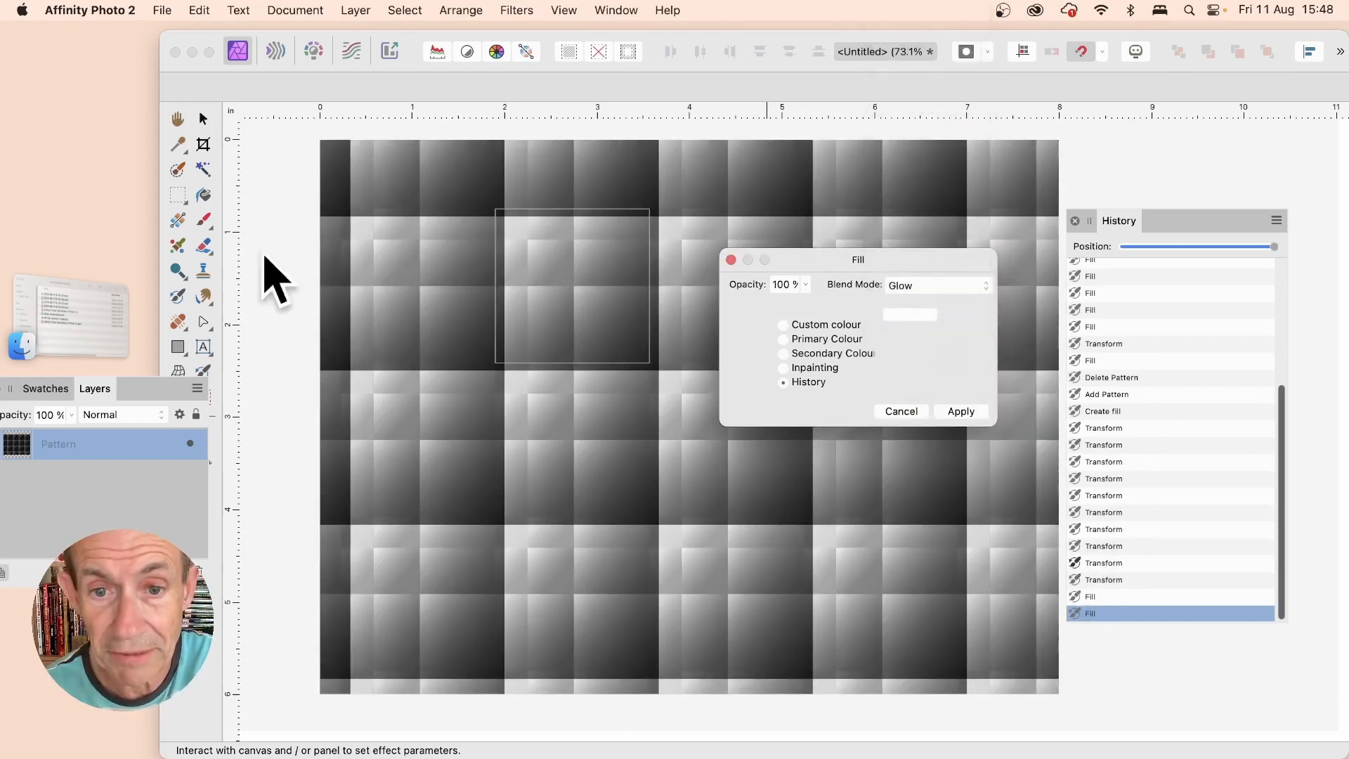
left_click(956, 410)
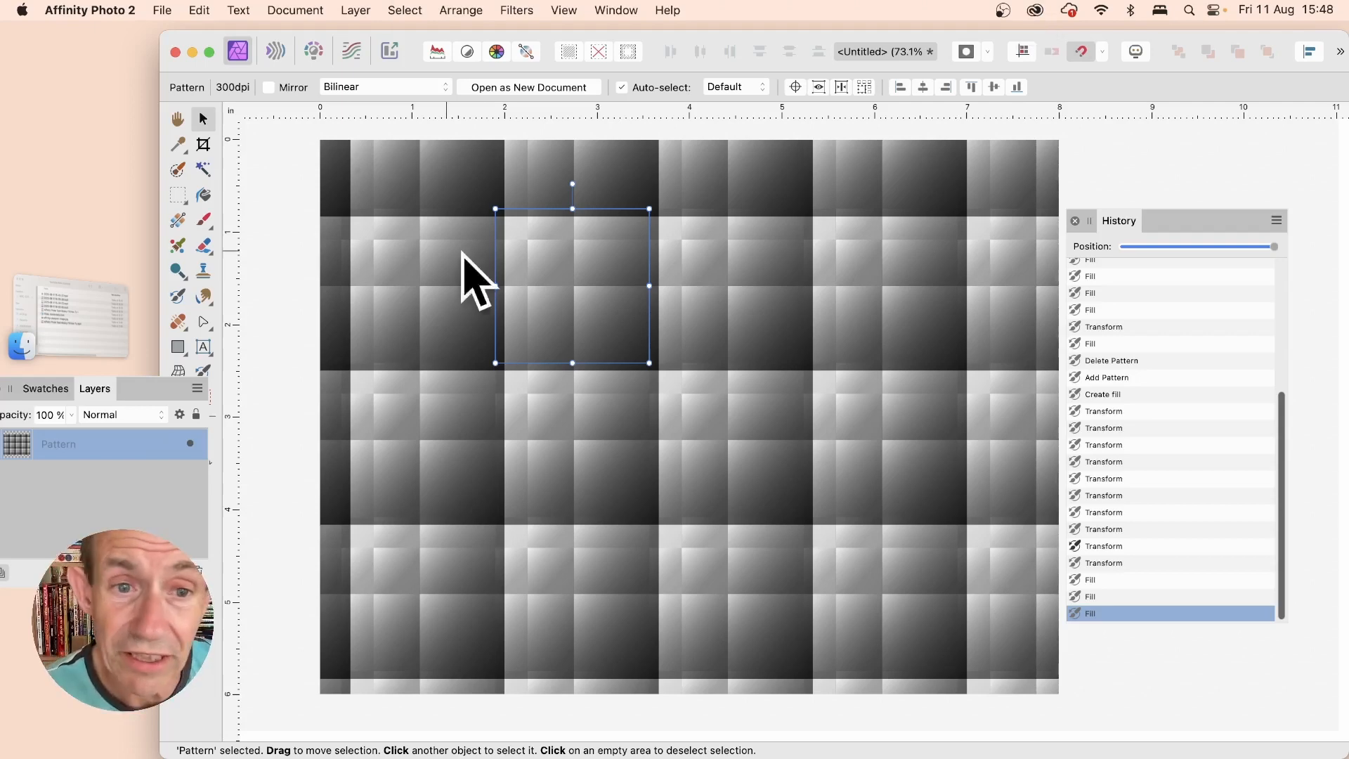
- Scale the pattern tile down from its upper-left corner to about 1.2 in square and start a history Fill on the layer
left_click_drag(495, 208, 542, 254)
left_click(200, 10)
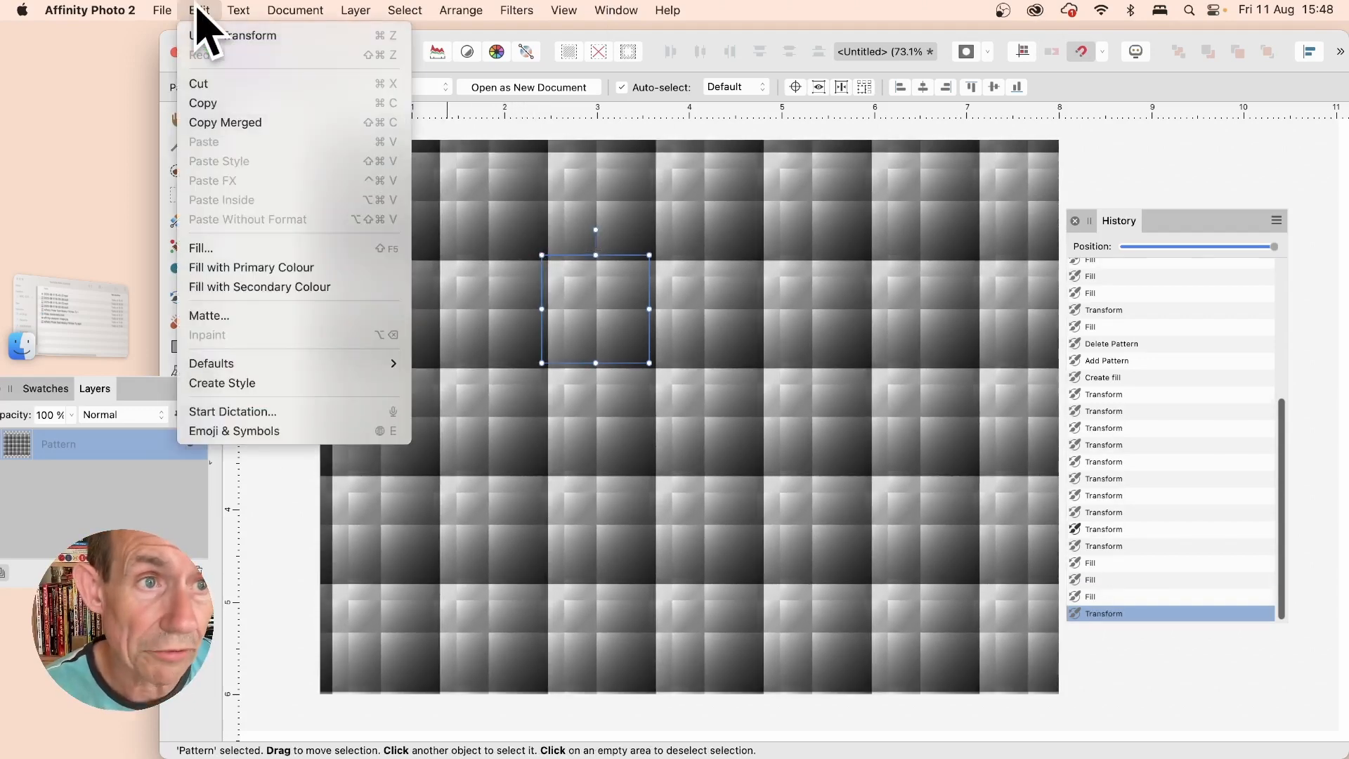
left_click(204, 248)
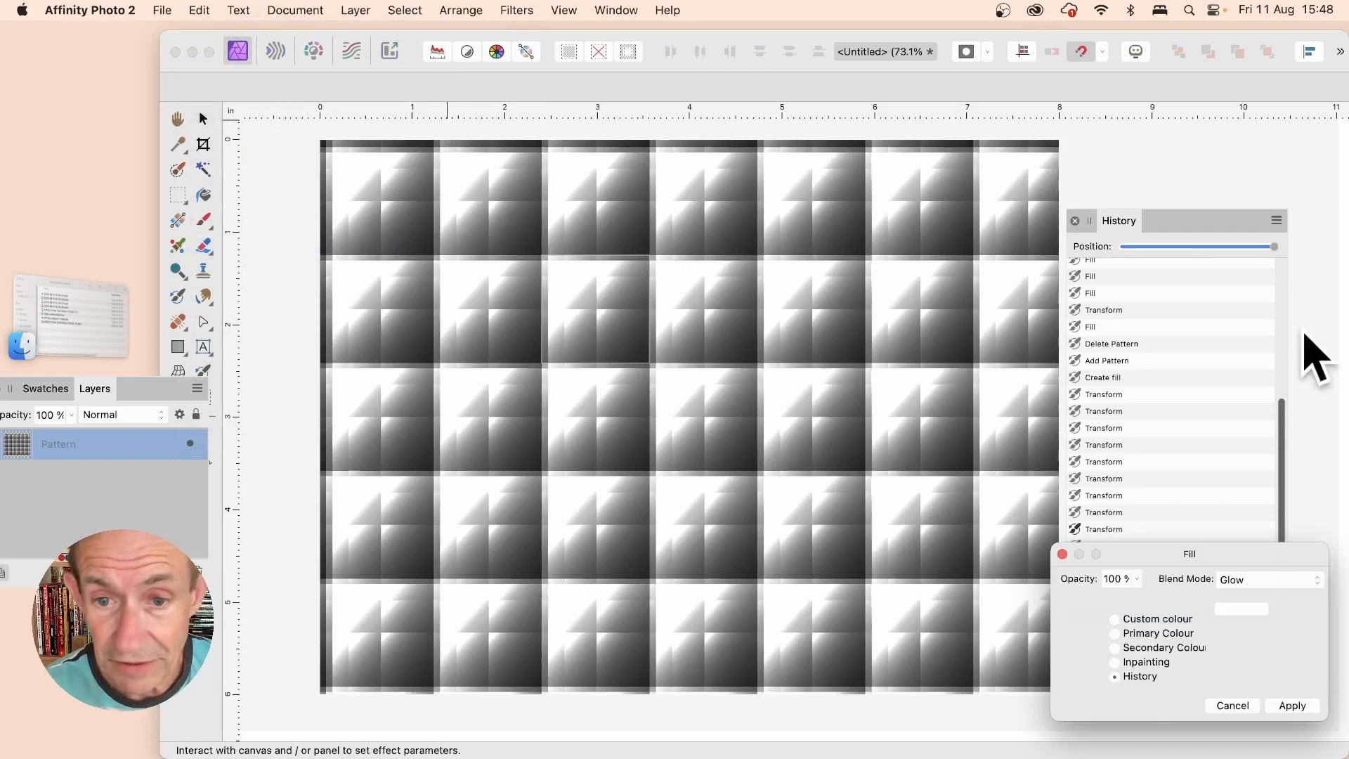
left_click_drag(1175, 560, 465, 390)
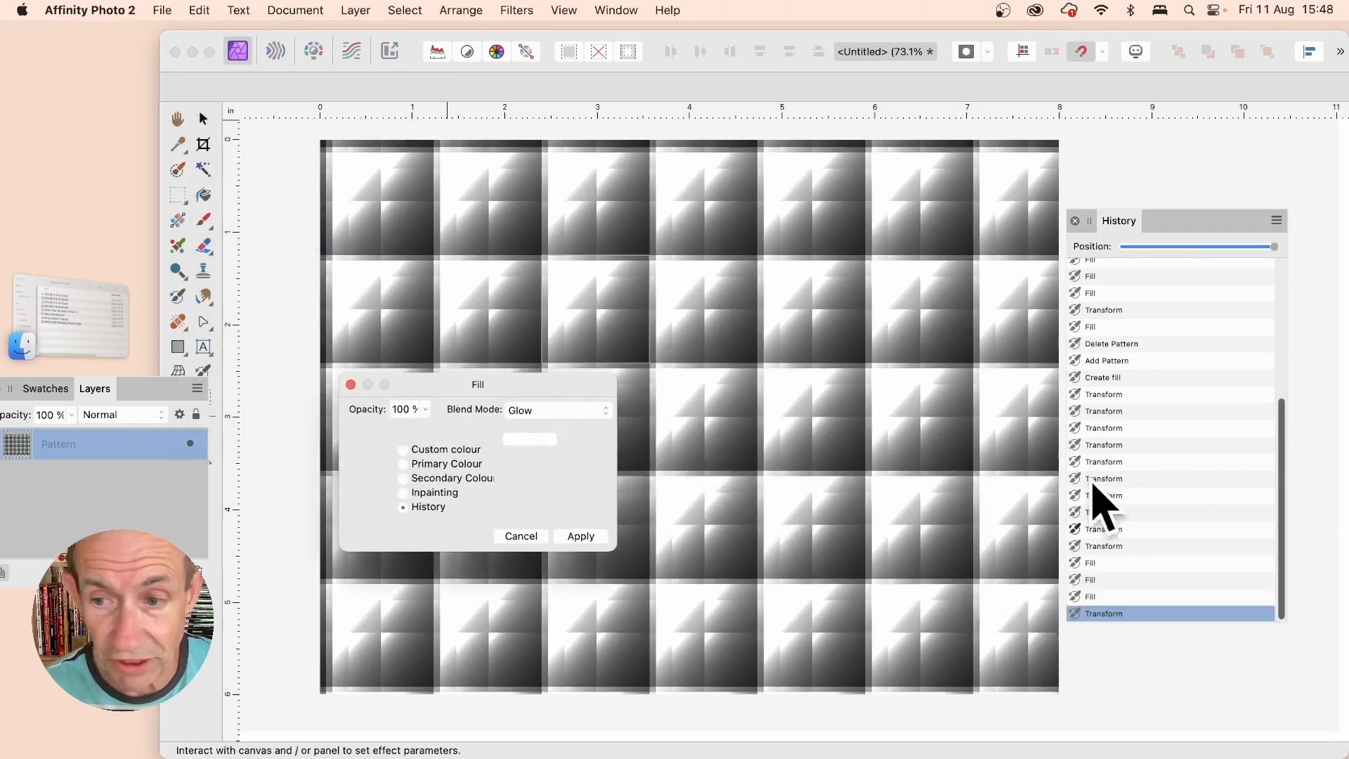
- Rewind the layer to the tenth Transform state after Create fill and fill it from the ninth, using Negation at 100% opacity
left_click(1079, 425)
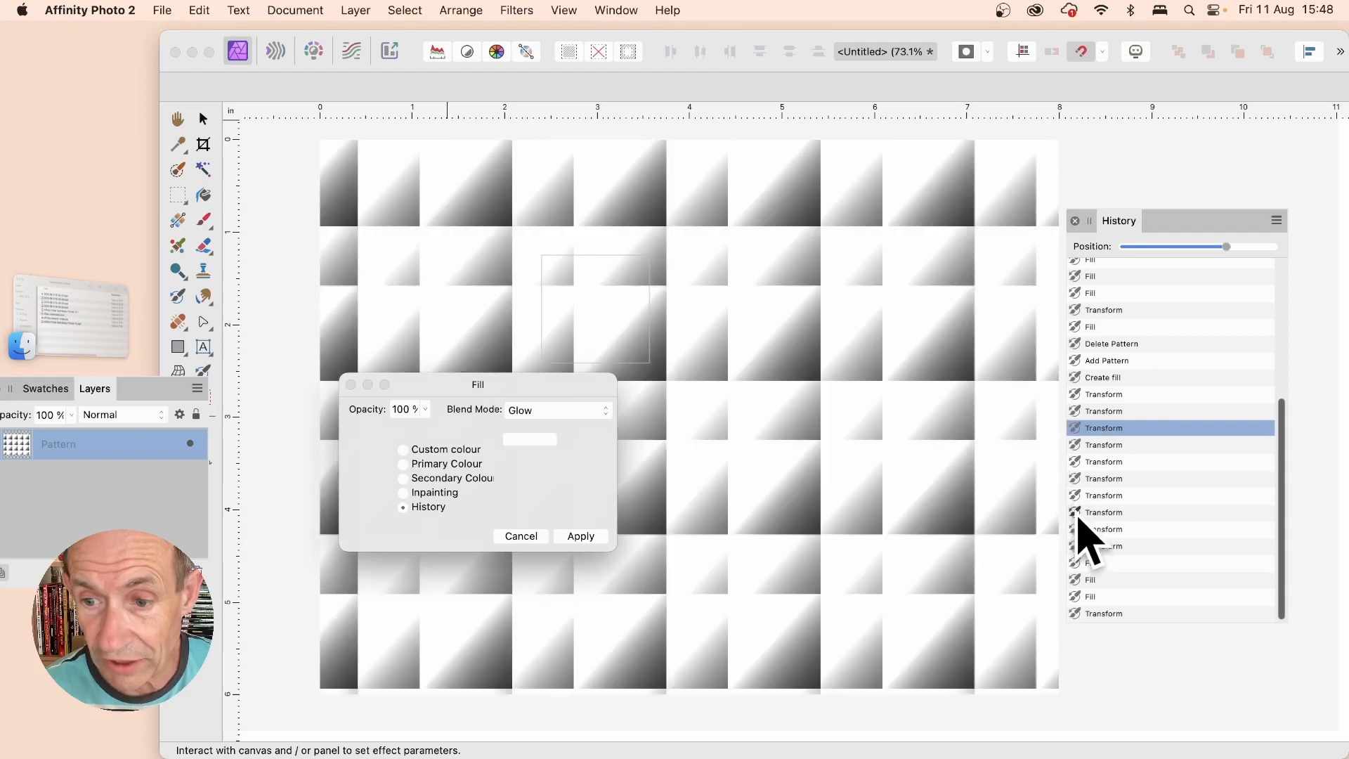
left_click(1086, 546)
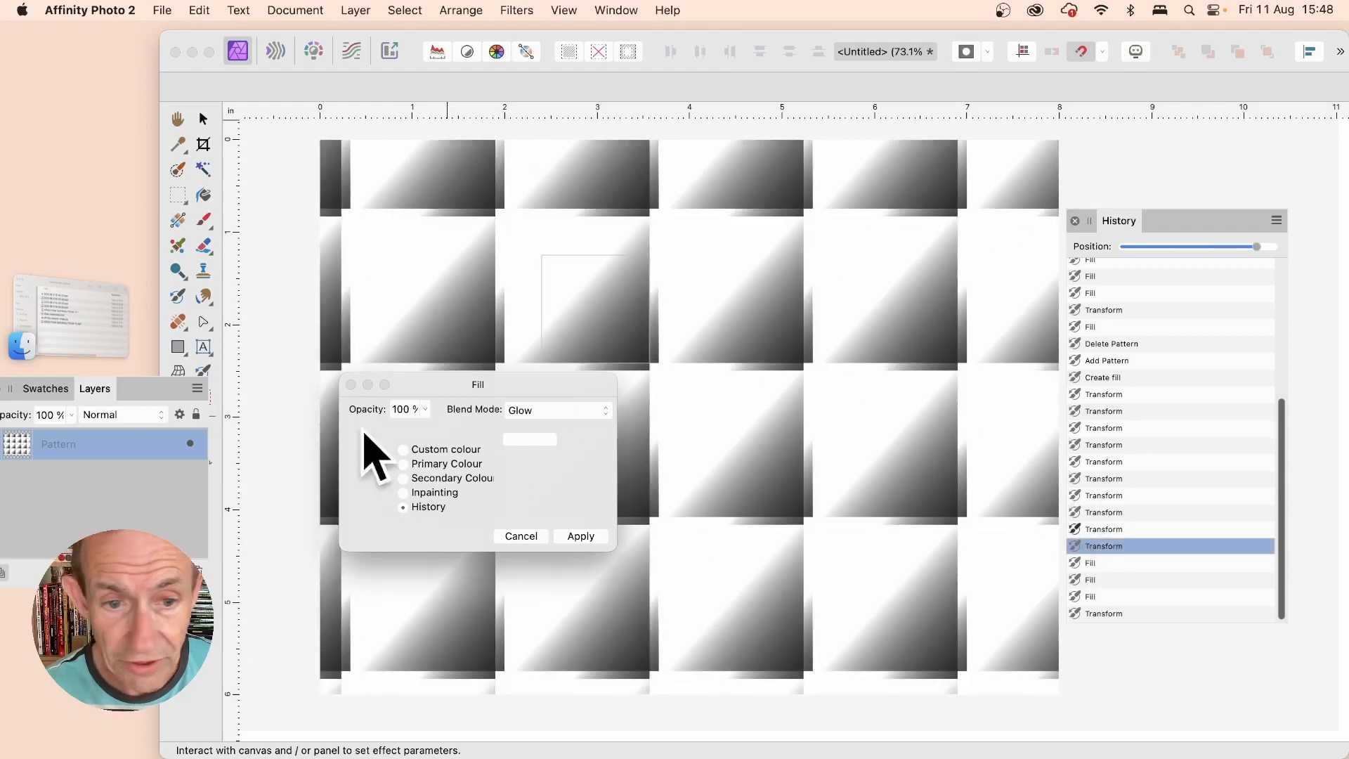
left_click(551, 410)
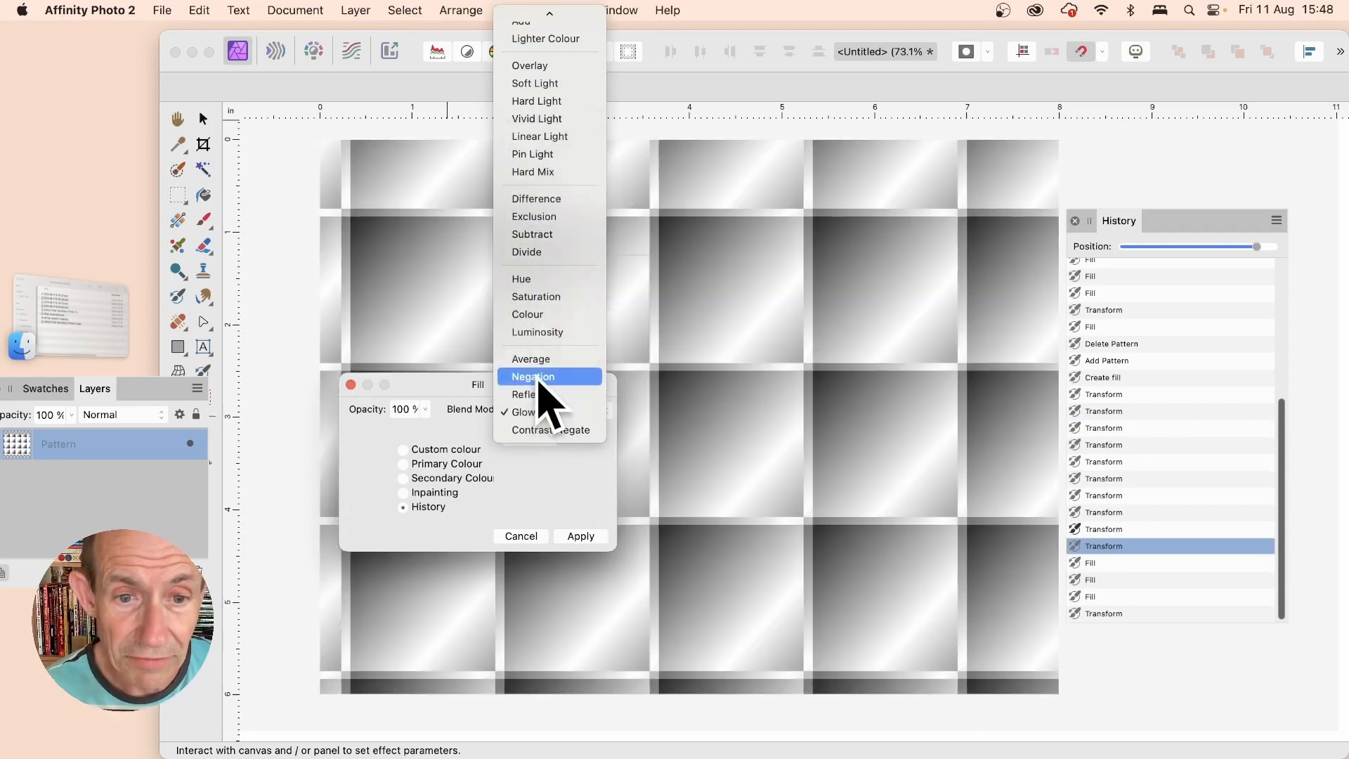
left_click(542, 378)
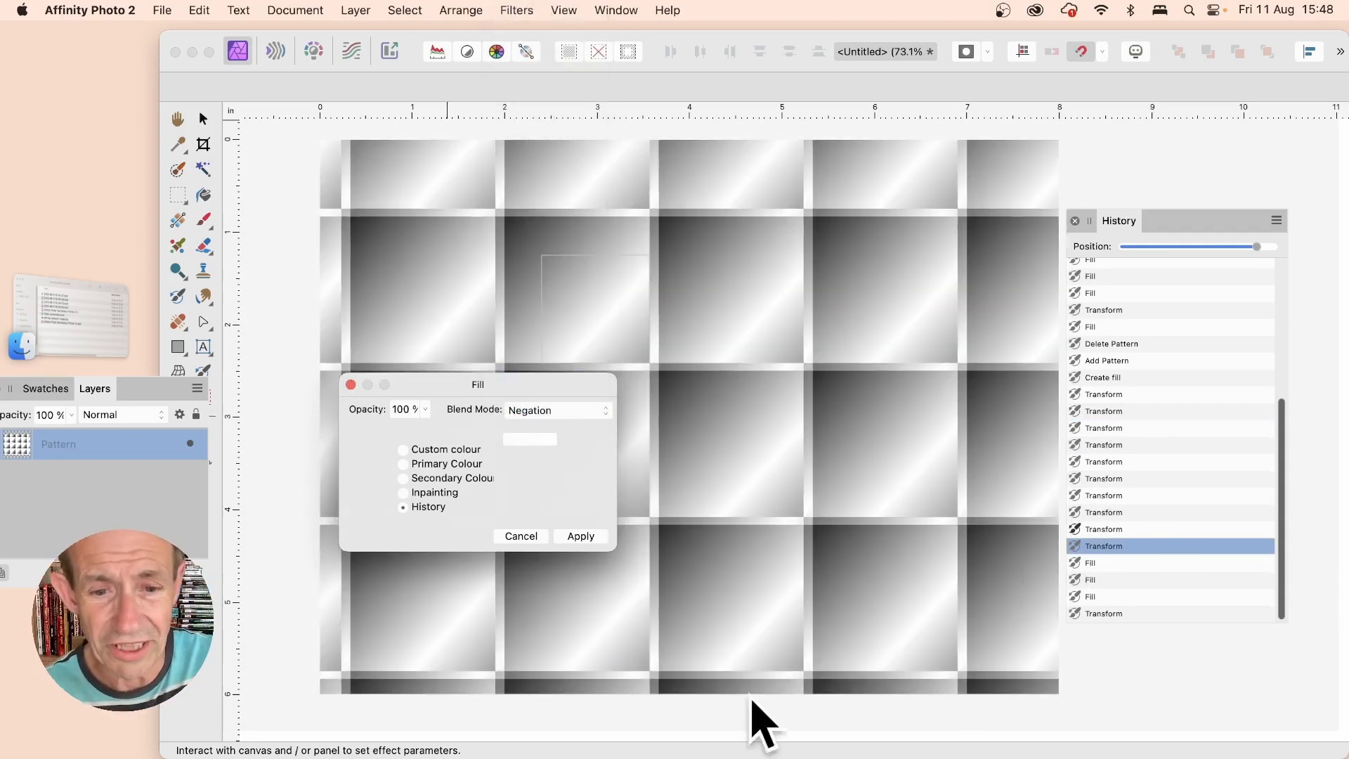
left_click(583, 538)
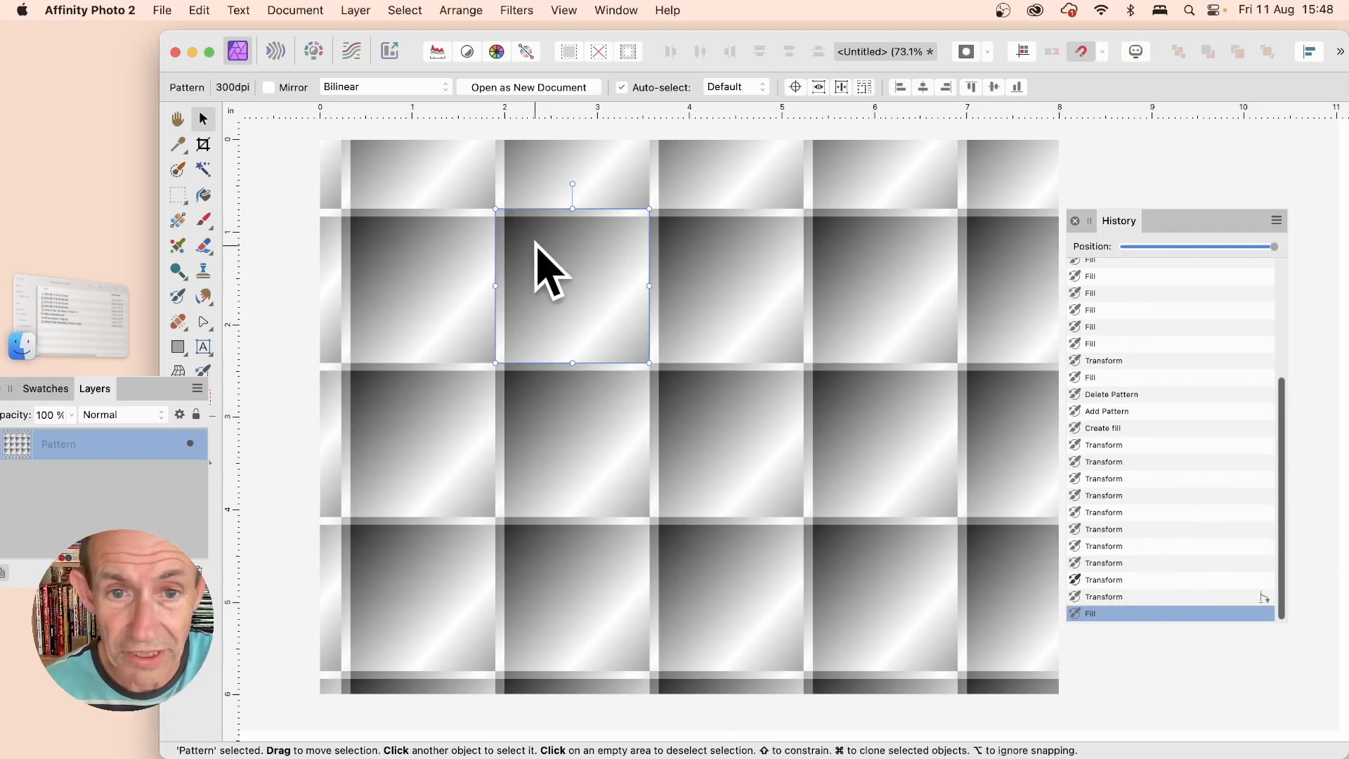
- Reposition the pattern tile several times and fill the layer from the fifth Transform state after the Negation Fill, keeping Negation at 100% opacity
left_click_drag(536, 262, 600, 298)
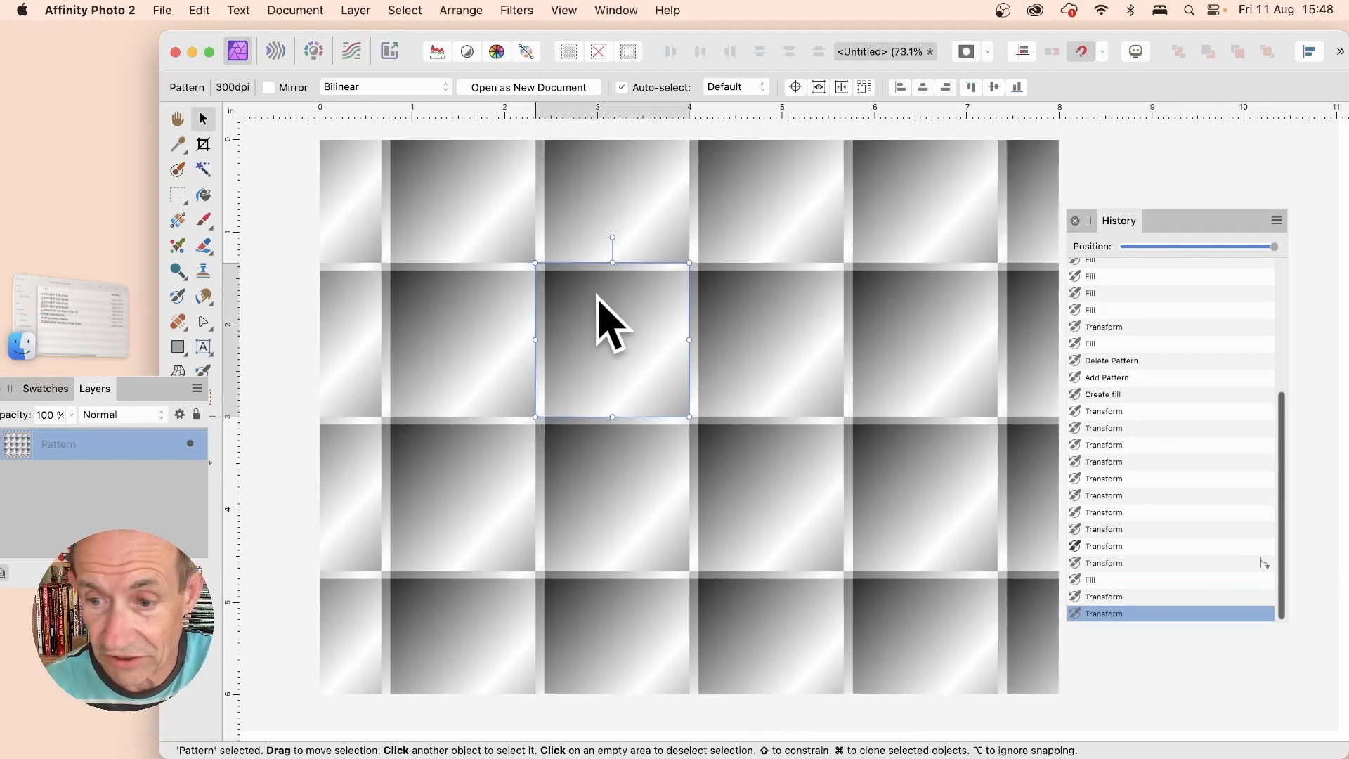
left_click_drag(645, 349, 707, 400)
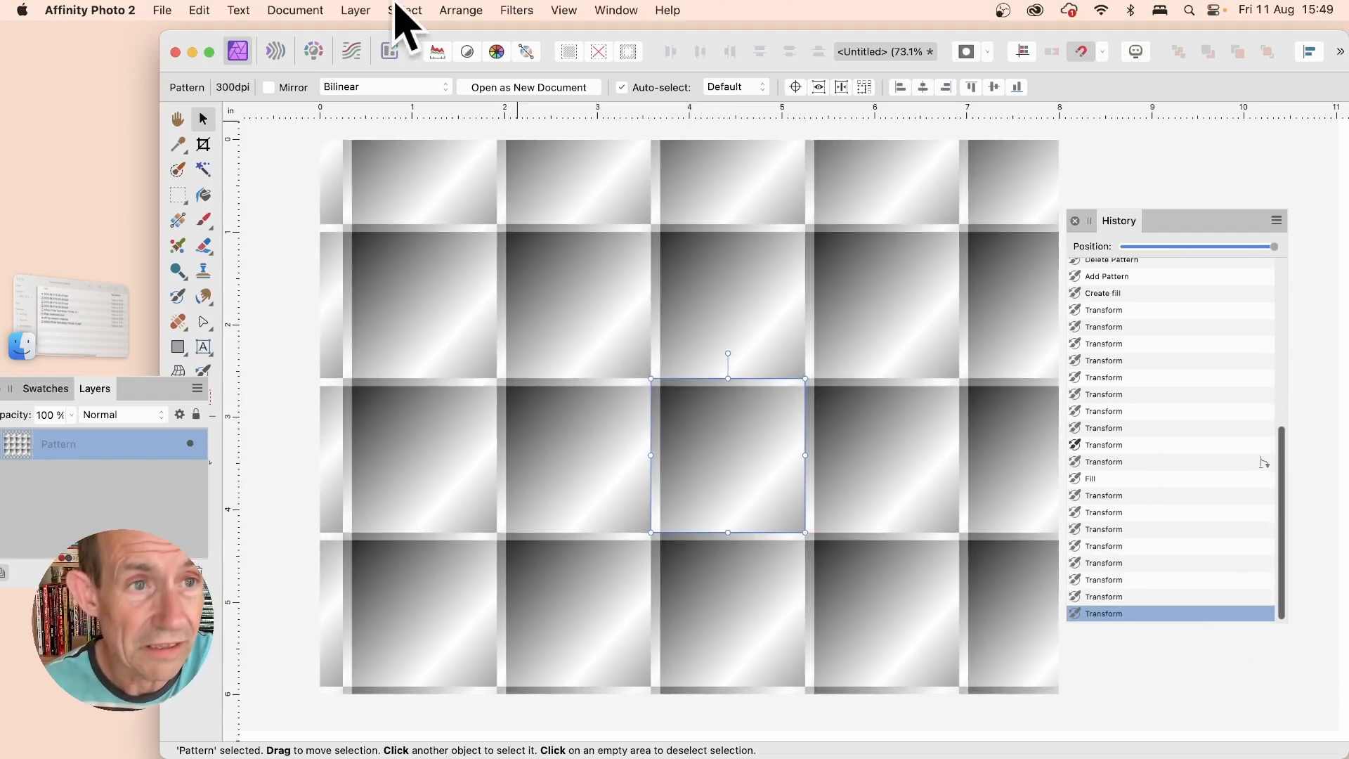
left_click(210, 10)
left_click(220, 245)
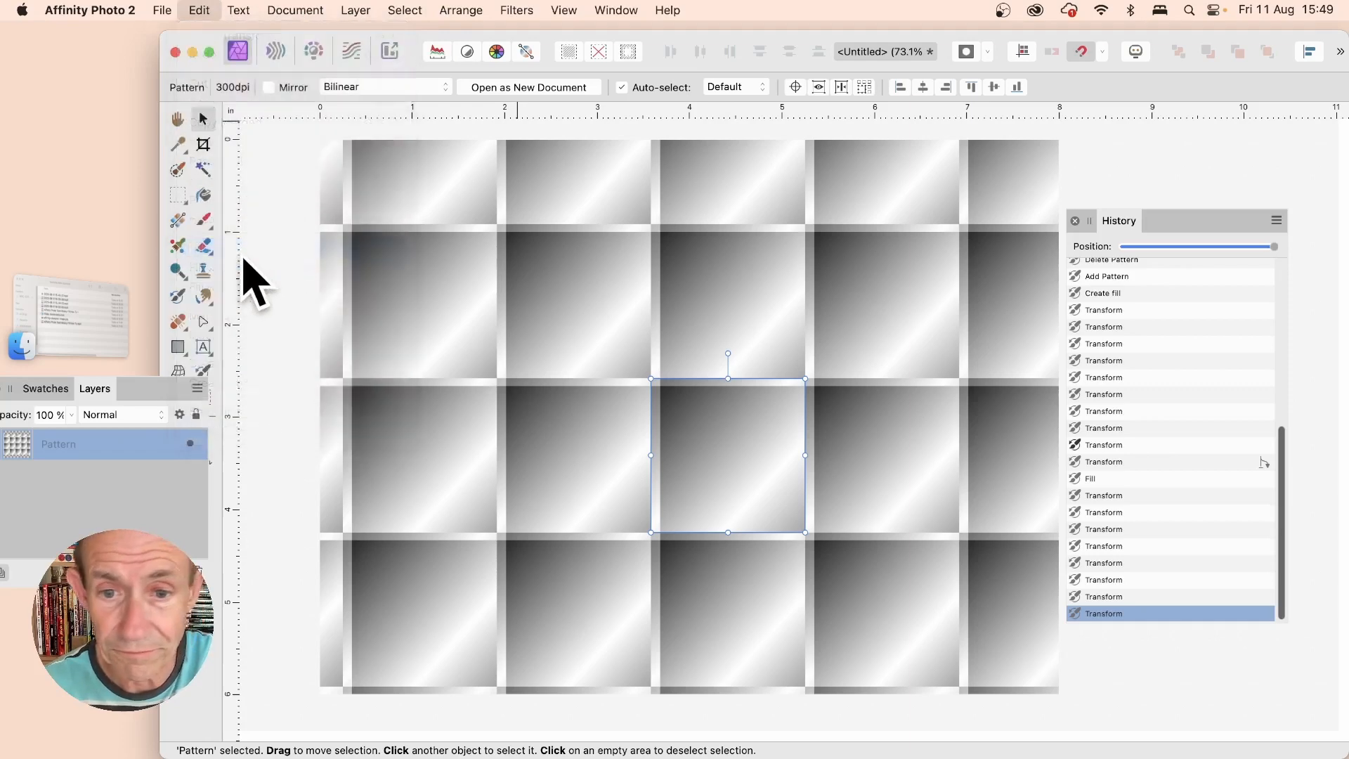
left_click_drag(1226, 556, 758, 415)
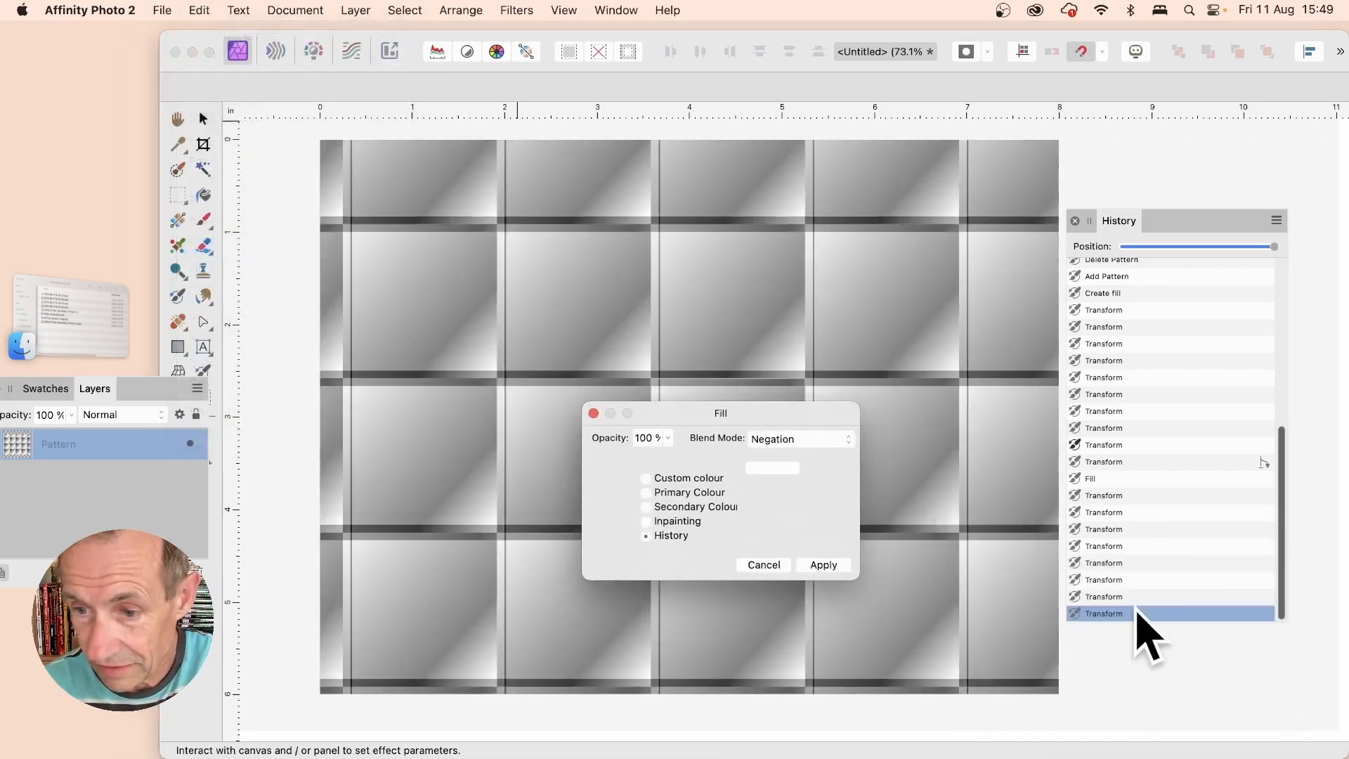
left_click(1083, 565)
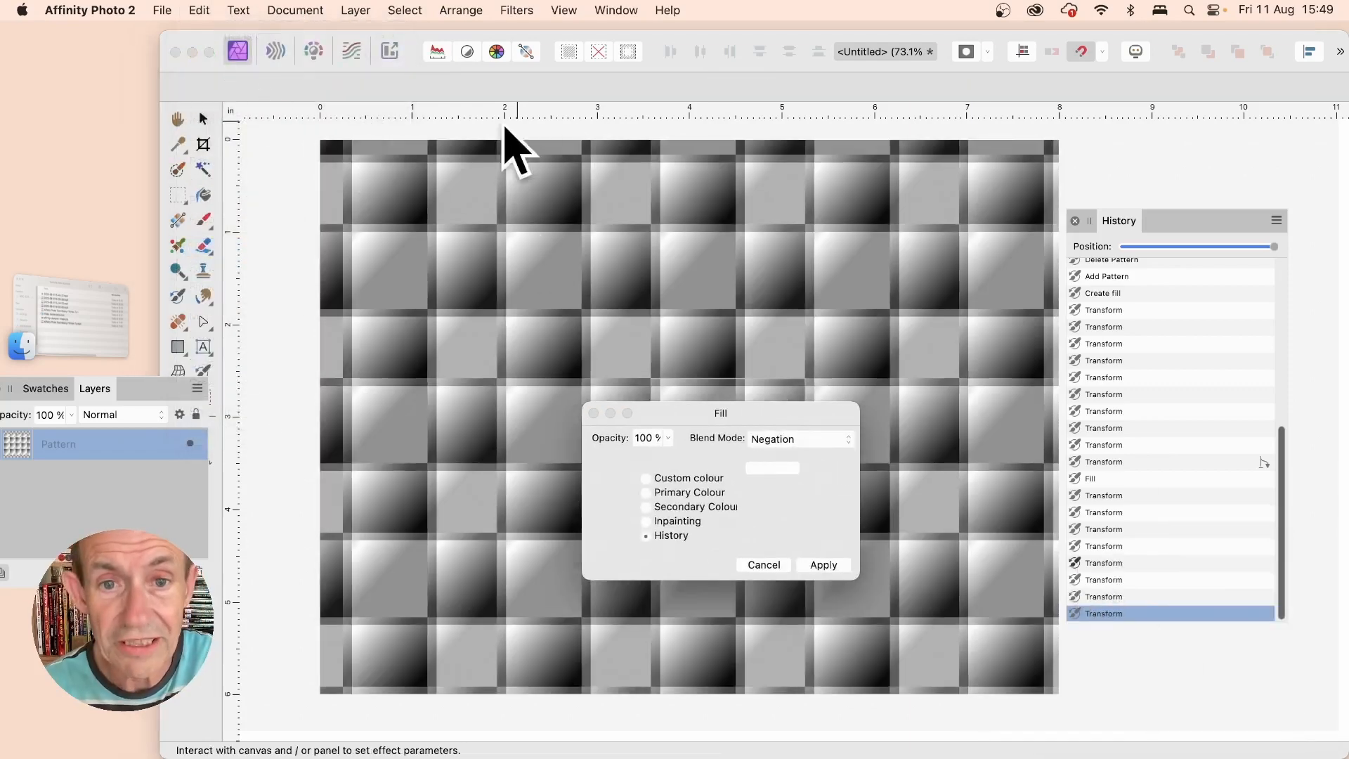
left_click(798, 439)
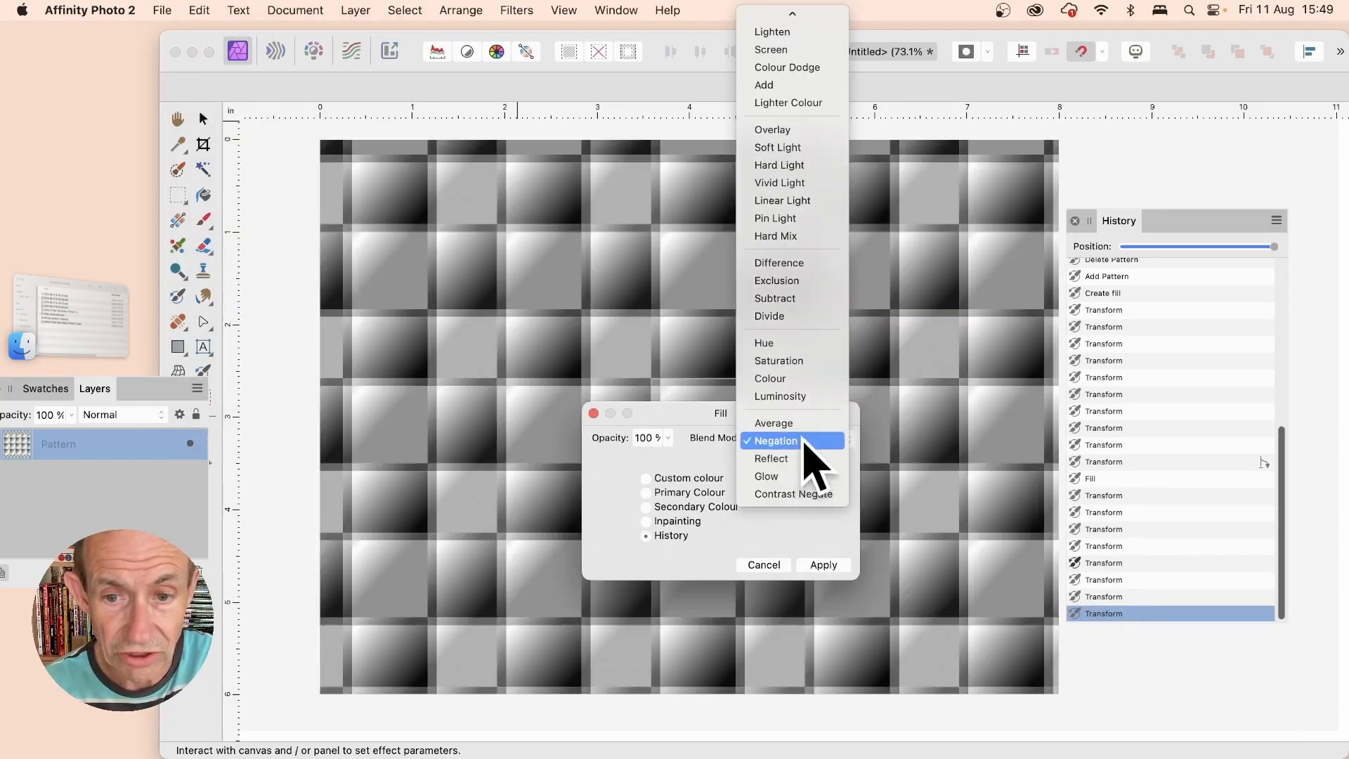
left_click(805, 442)
left_click(833, 566)
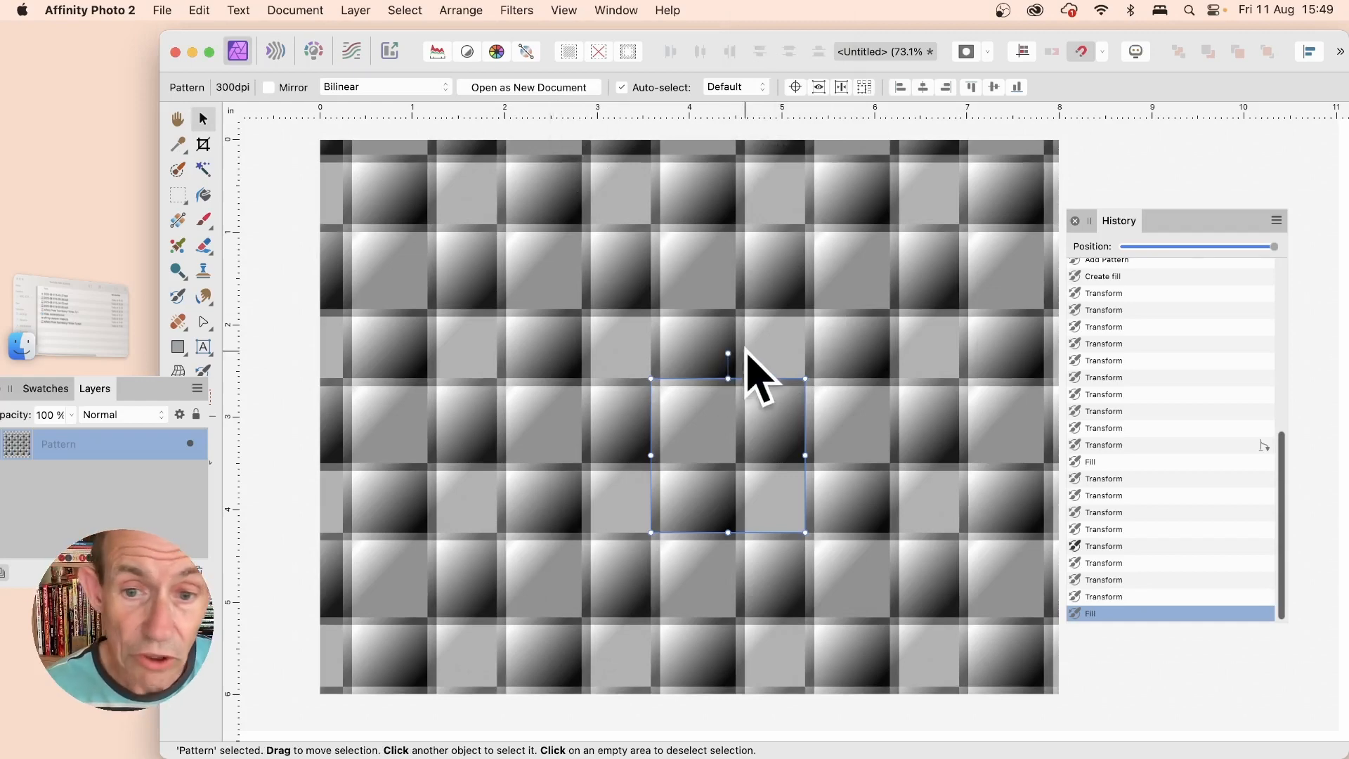
- Rotate the pattern tile about 45° clockwise and fill the layer from the fourth Transform state after the first Negation Fill, using Negation at 100% opacity
left_click_drag(728, 353, 836, 371)
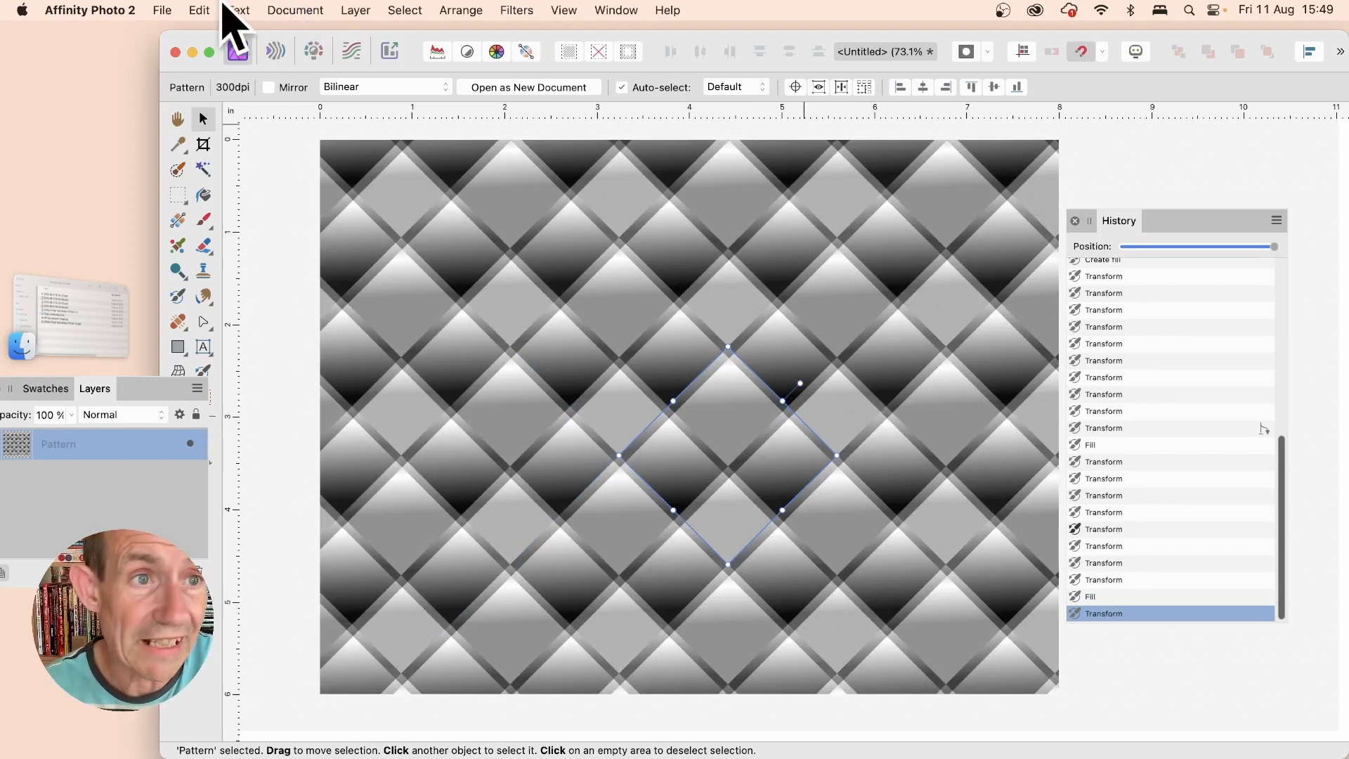
left_click(198, 9)
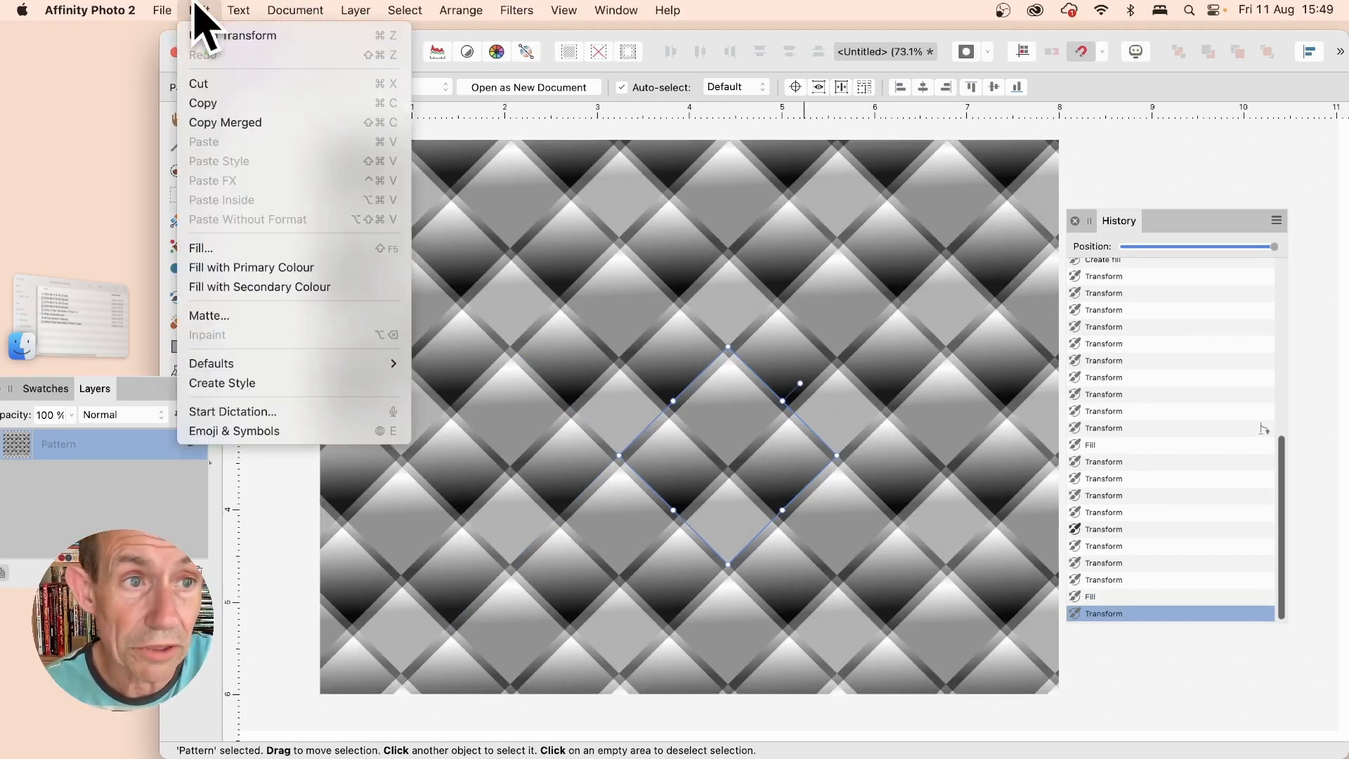
left_click(209, 250)
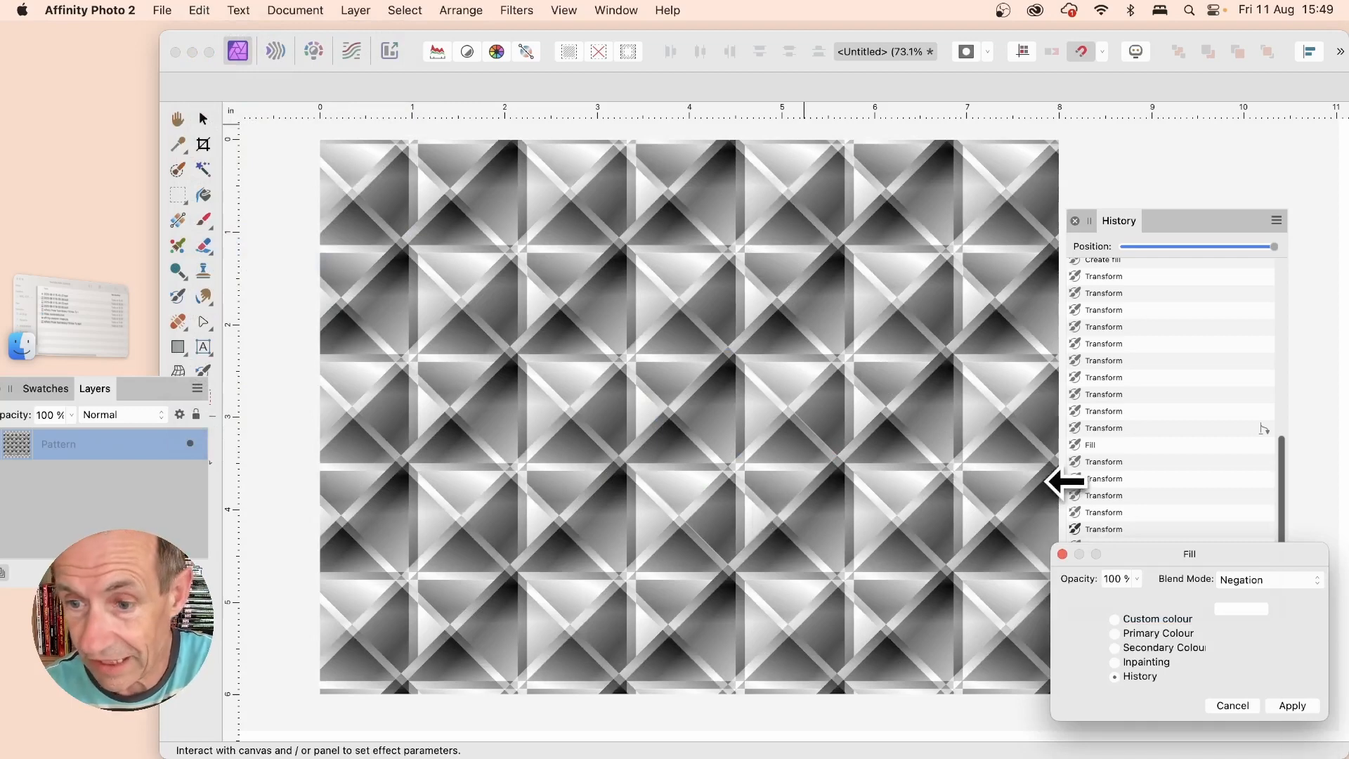
left_click(1075, 479)
left_click(1075, 495)
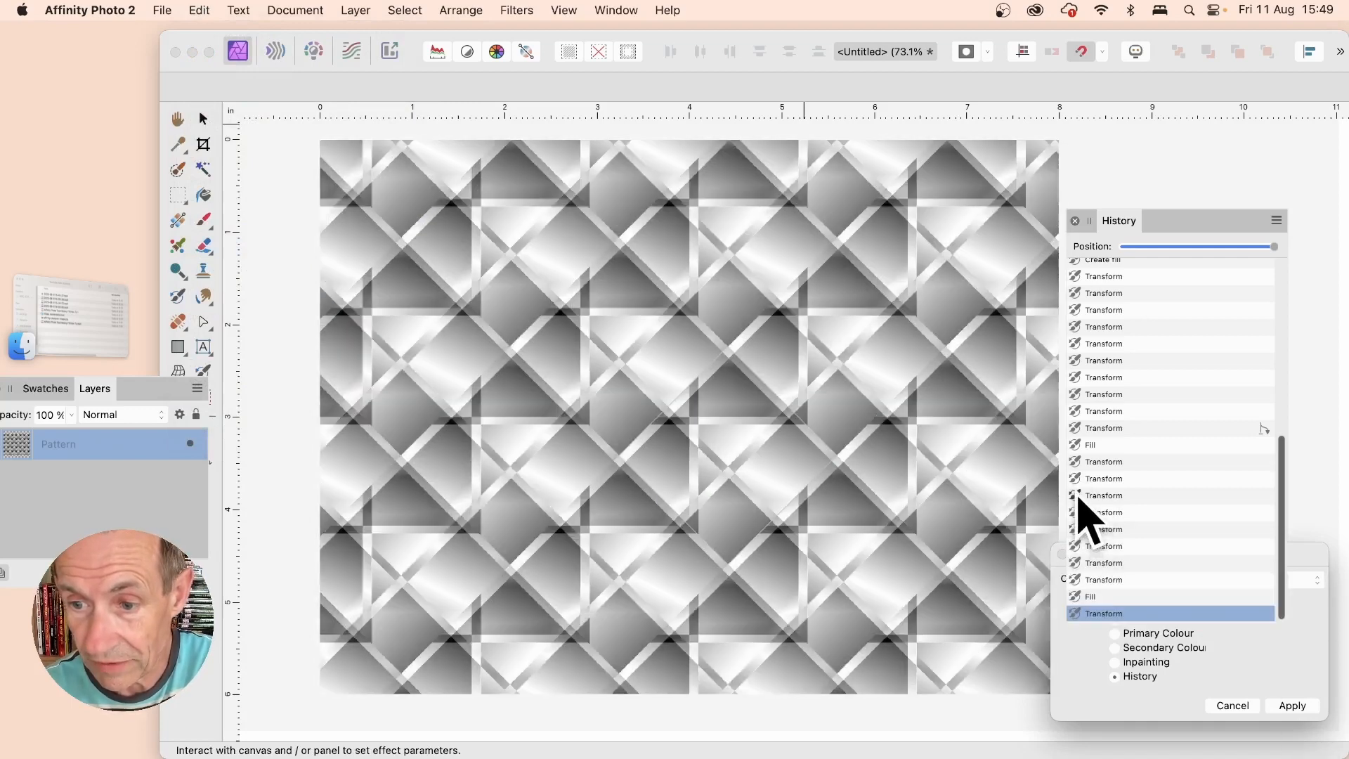
left_click(1076, 512)
left_click(1303, 707)
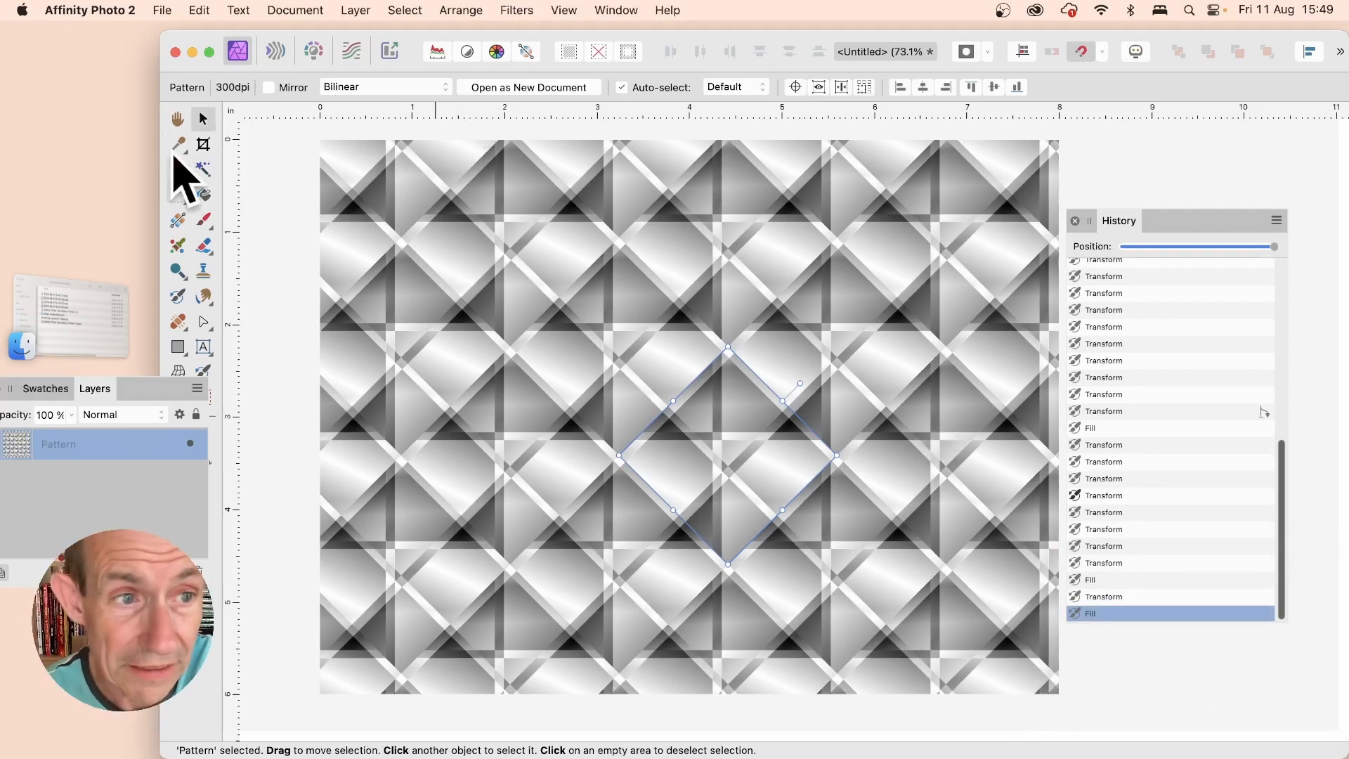
- Shift the rotated pattern tile across the canvas and rasterise the pattern layer into a pixel layer
left_click_drag(726, 497, 656, 401)
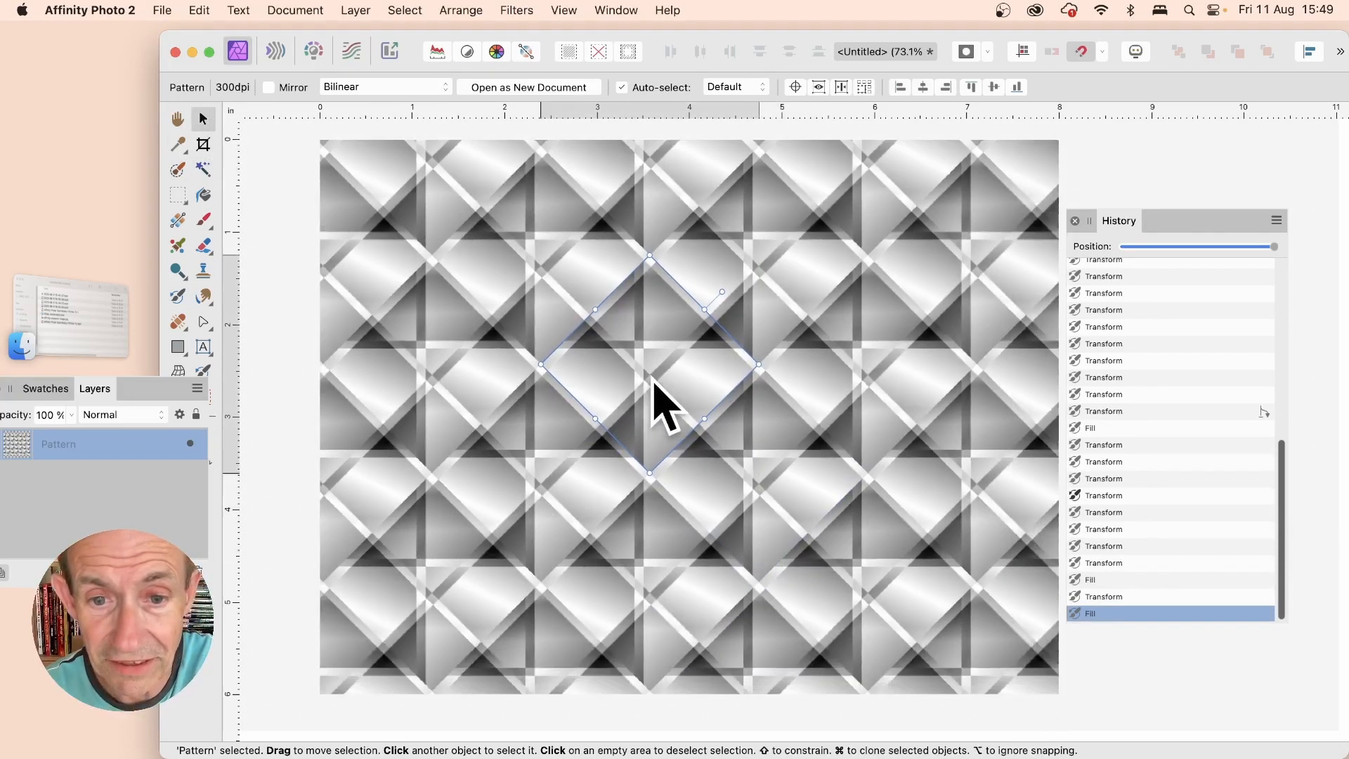
left_click_drag(697, 252, 782, 311)
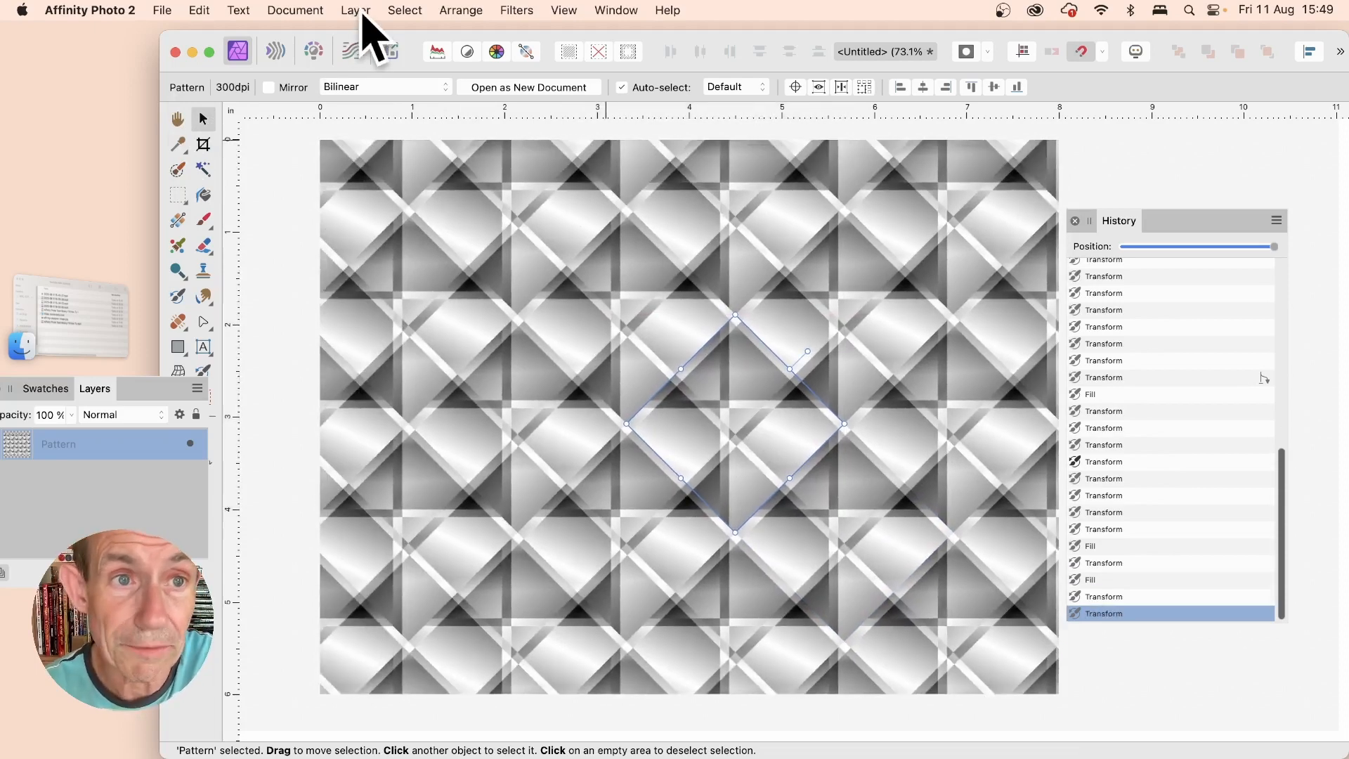
left_click(356, 10)
mouse_move(443, 744)
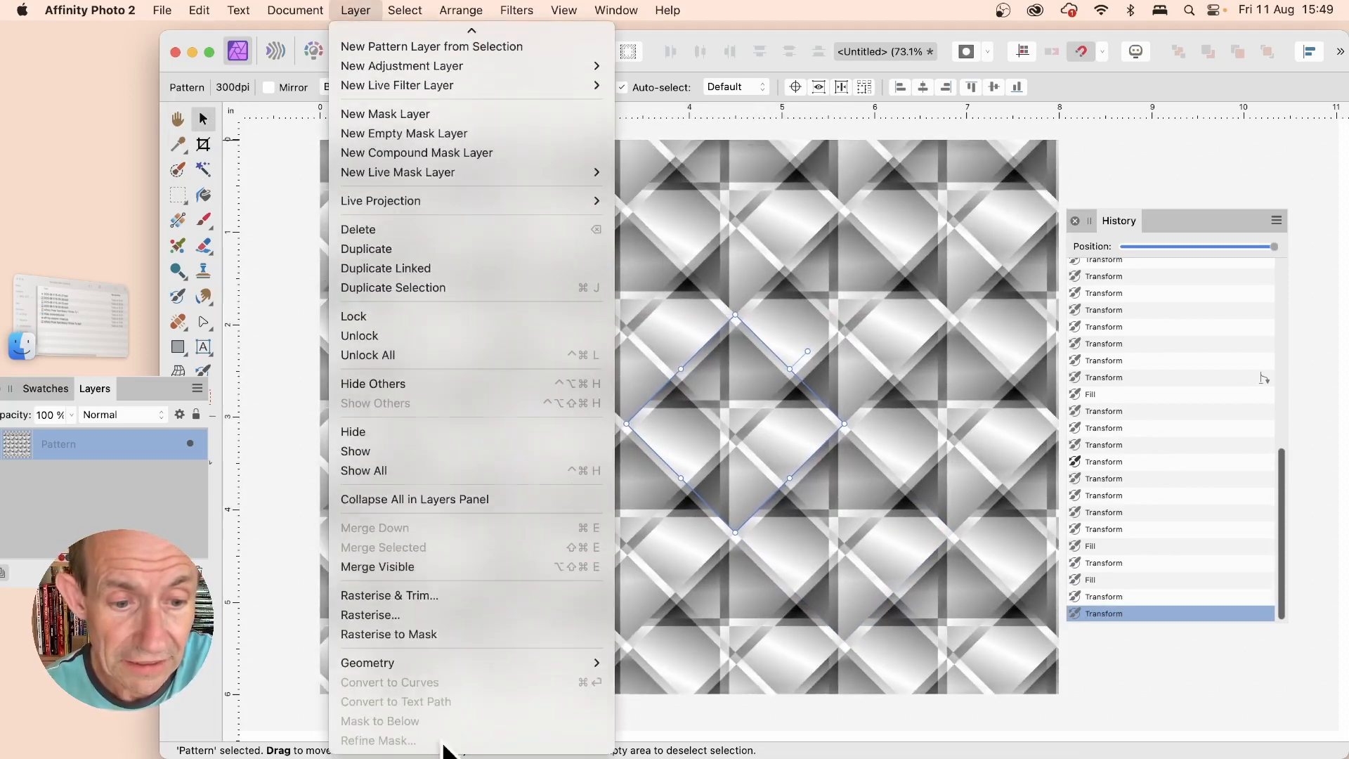
left_click(457, 618)
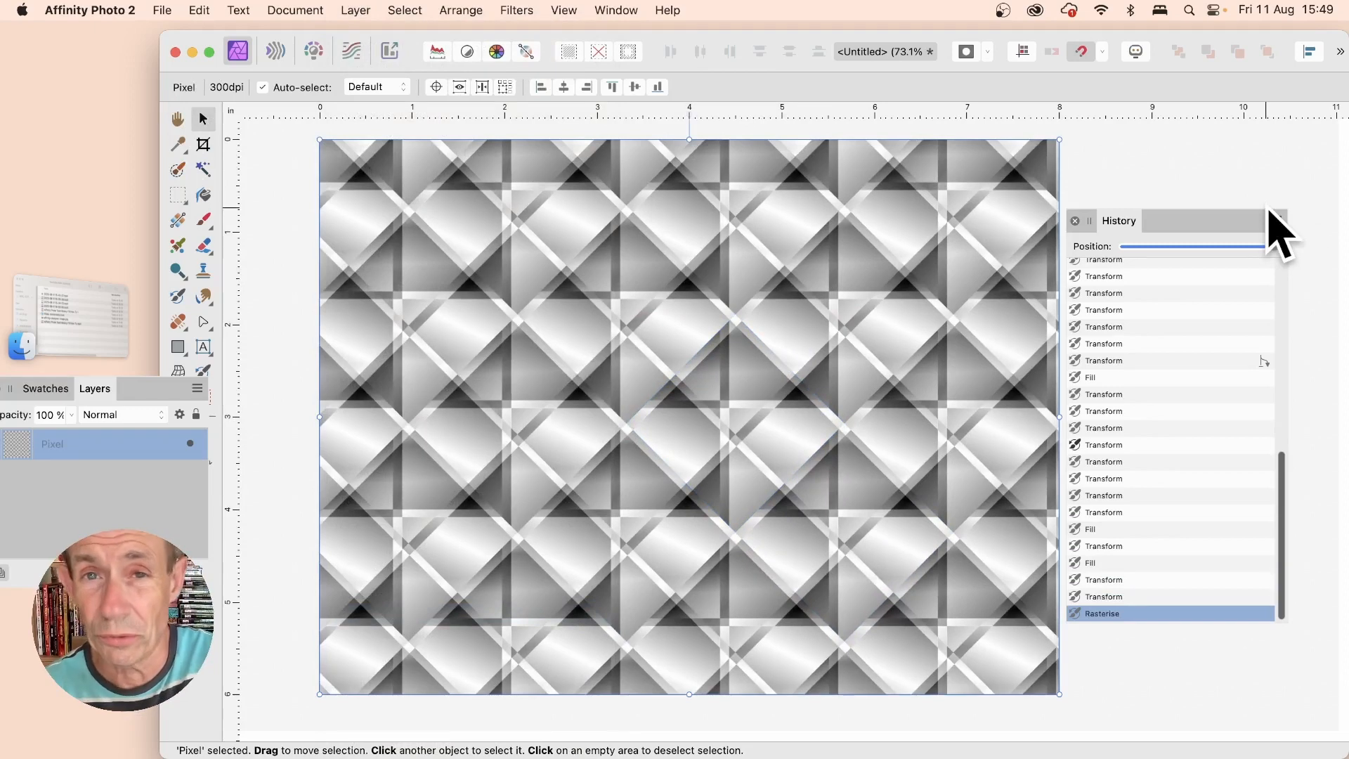